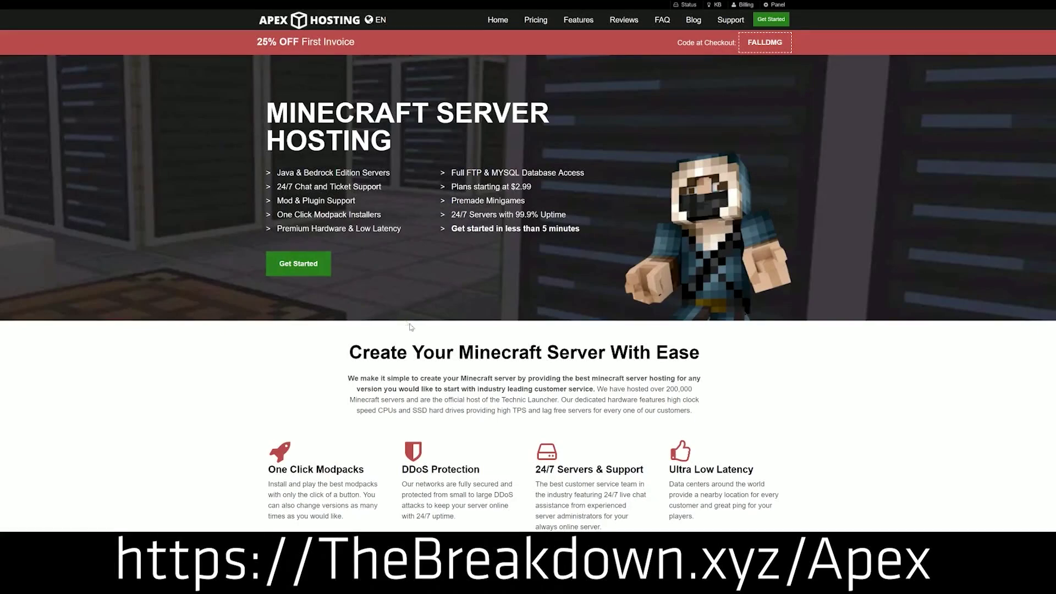
Examine the features listed on the Apex Hosting home page and the server settings in its control panel.
scroll(411, 317, down, 2)
scroll(412, 316, down, 2)
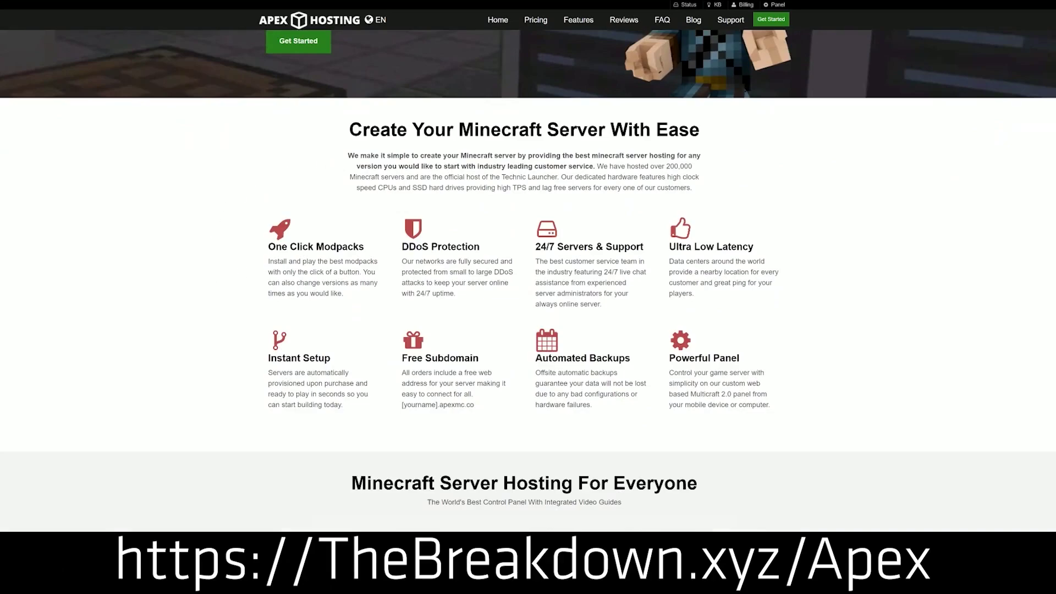
drag(266, 247, 650, 250)
click(537, 248)
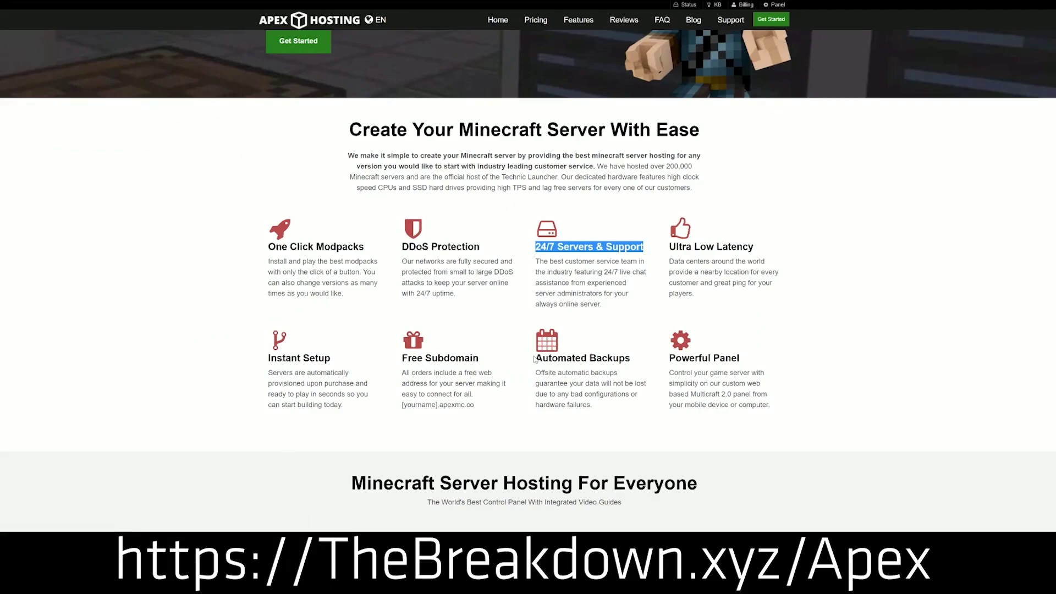
drag(534, 358, 662, 358)
click(502, 361)
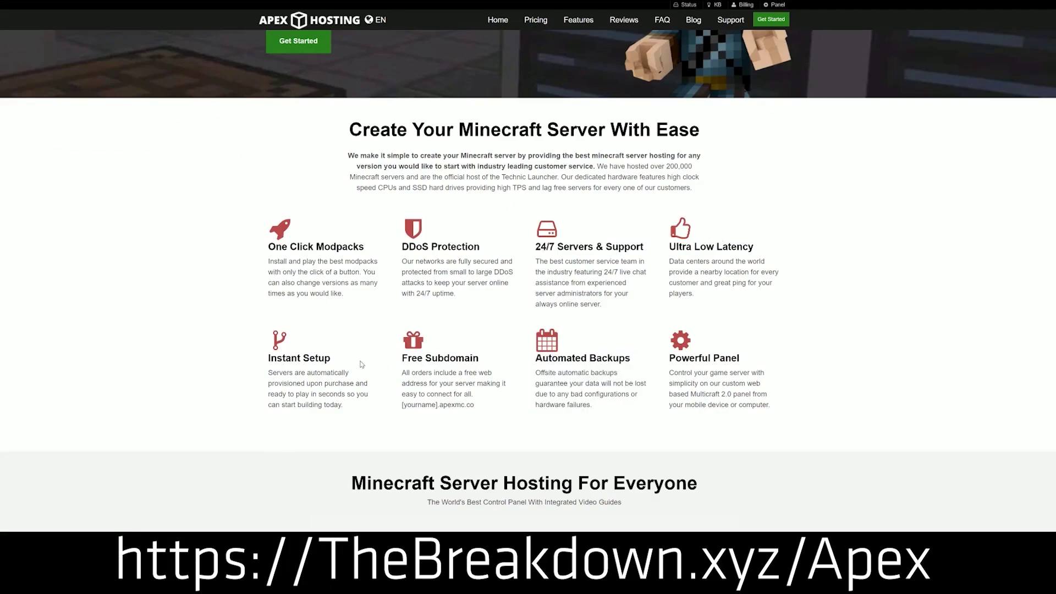
drag(352, 406, 268, 357)
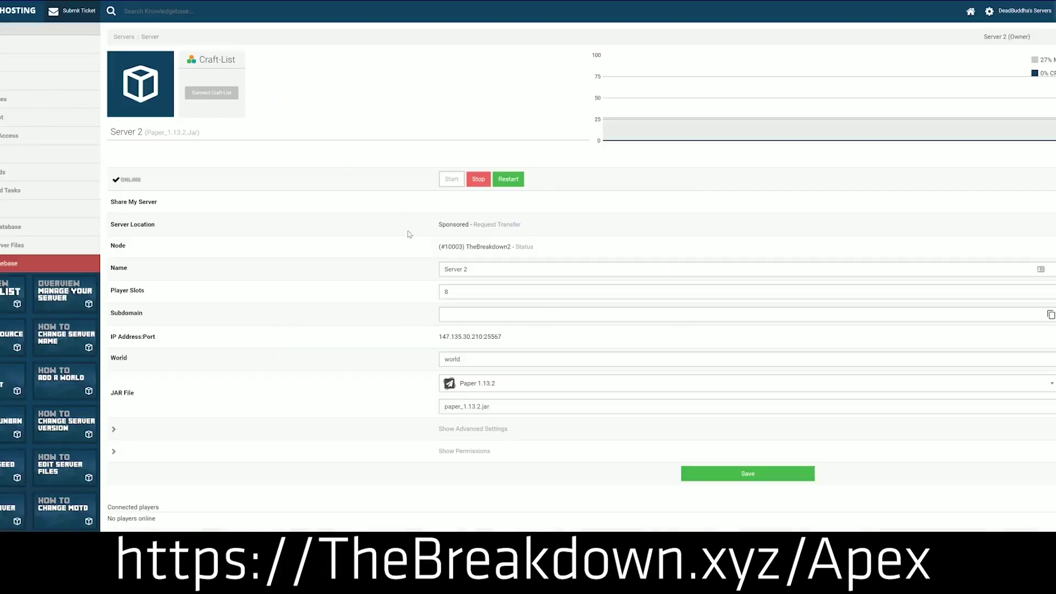
click(498, 385)
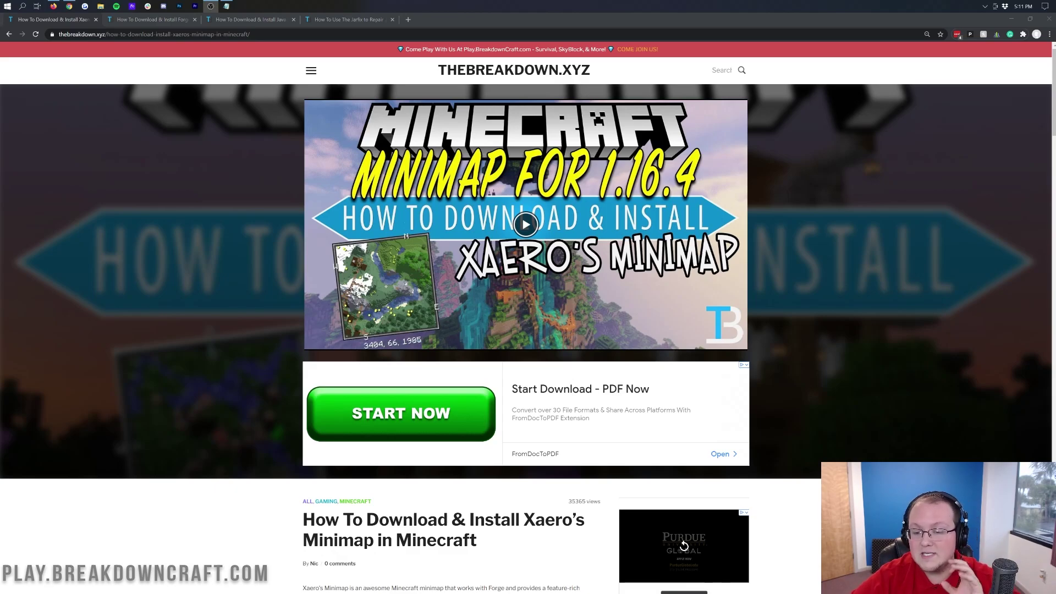
Download the Forge 1.16.5 version of Xaero's Minimap through the article's download link and keep the jar file.
scroll(480, 486, down, 3)
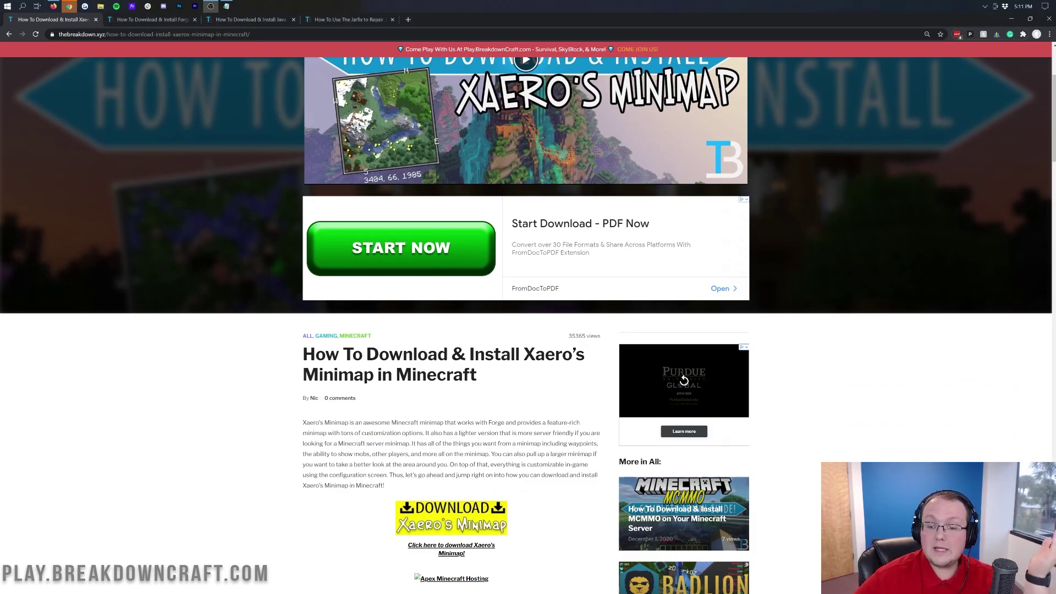
scroll(556, 364, down, 3)
scroll(556, 363, down, 12)
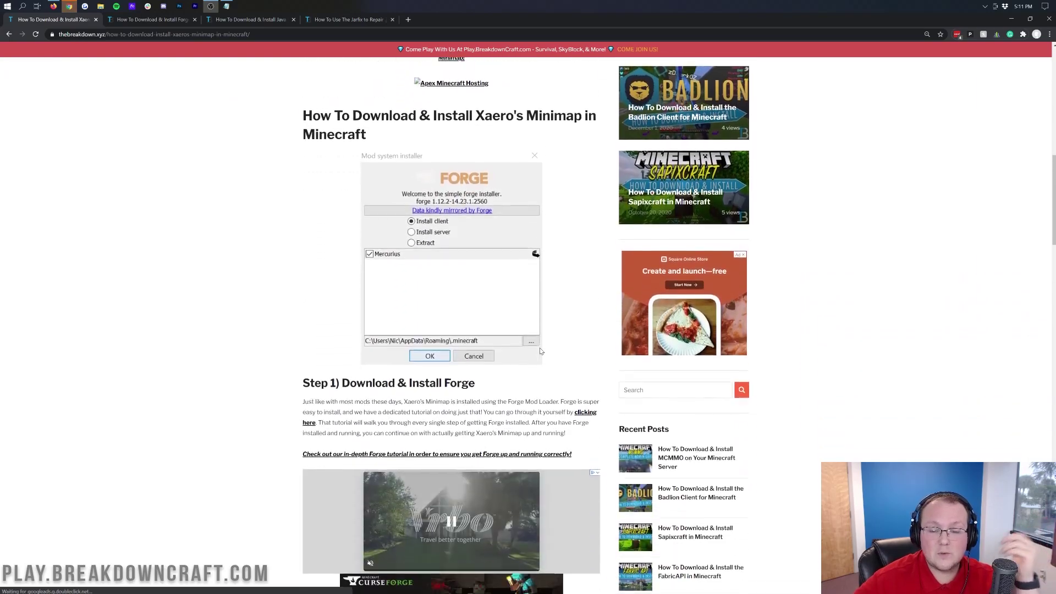
scroll(541, 351, down, 2)
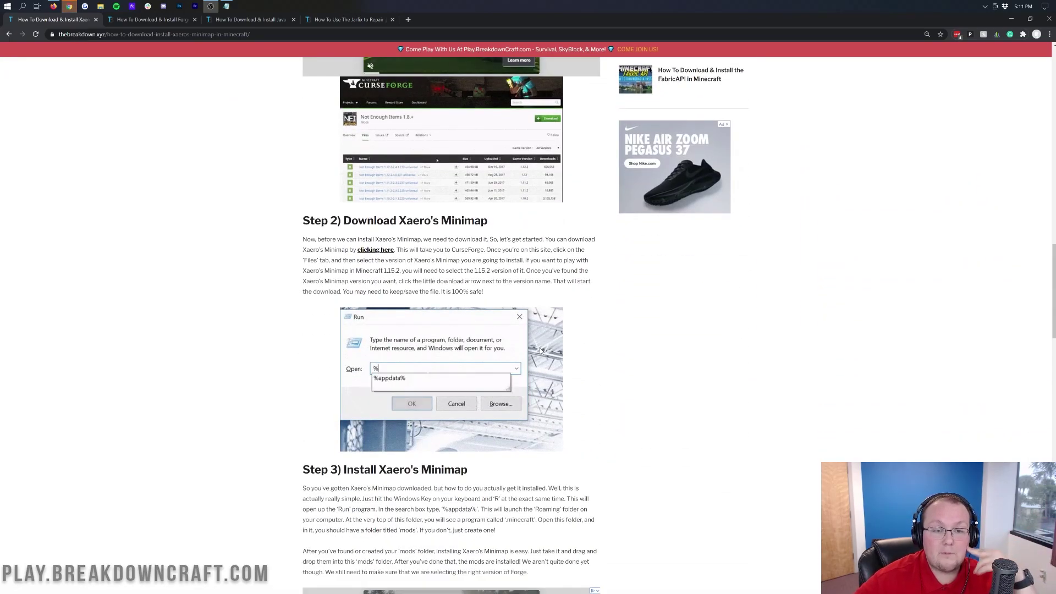
scroll(540, 351, up, 5)
scroll(540, 351, up, 8)
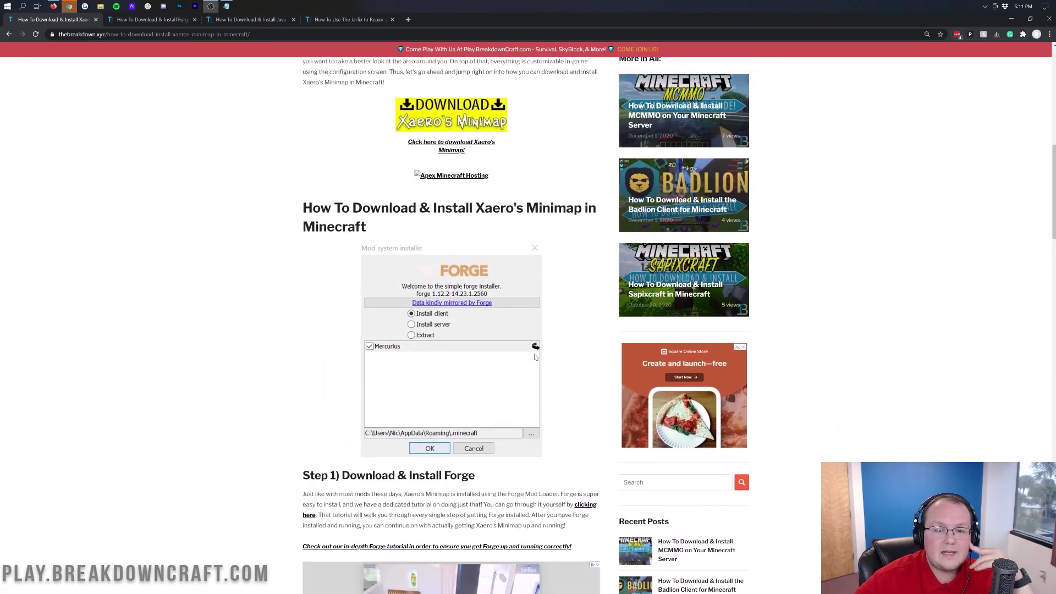
scroll(529, 357, down, 4)
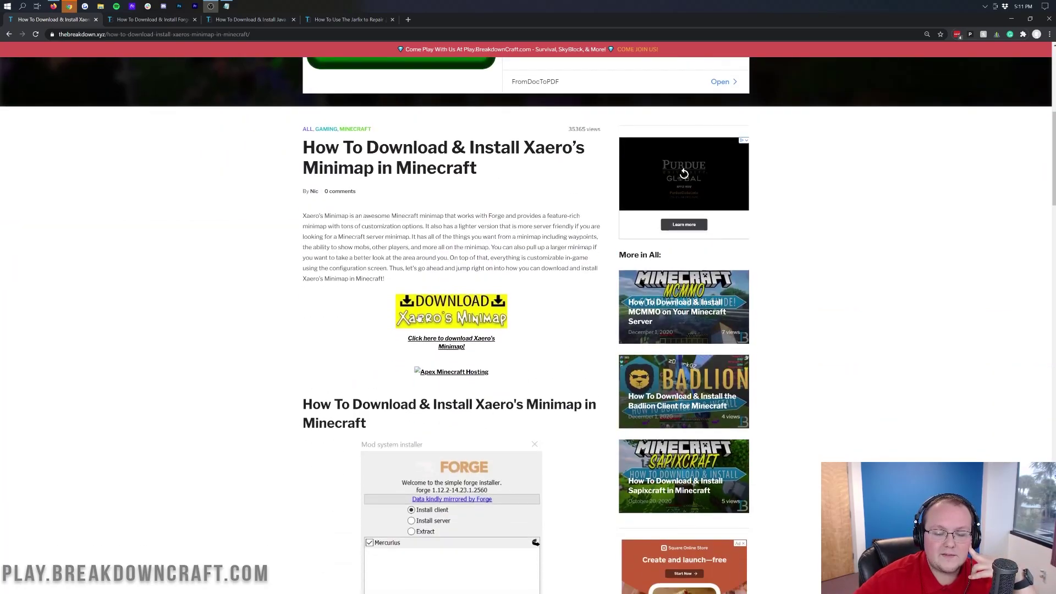
click(446, 311)
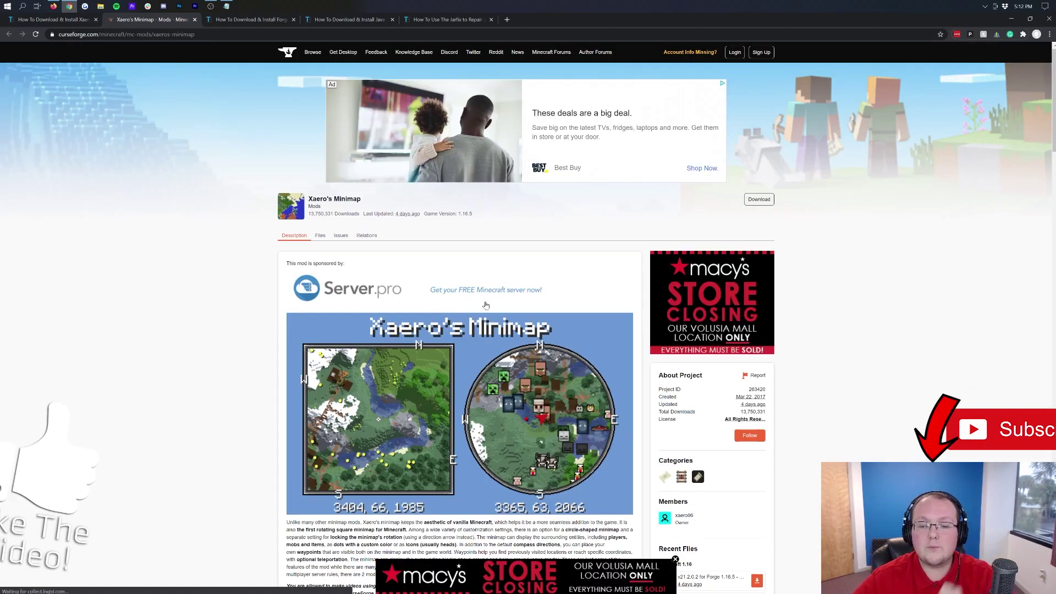
scroll(712, 311, down, 7)
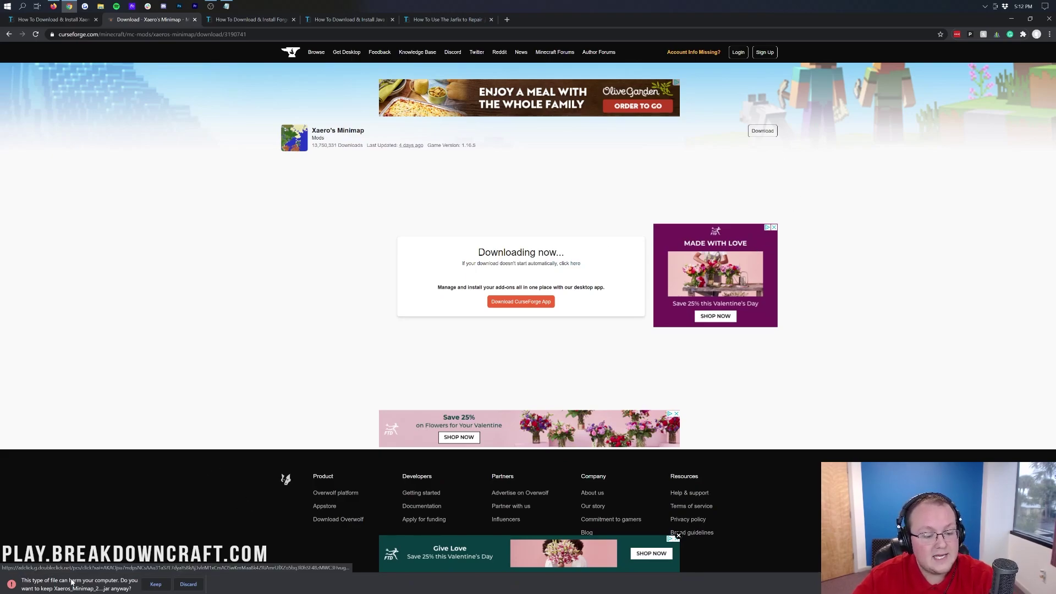
click(156, 584)
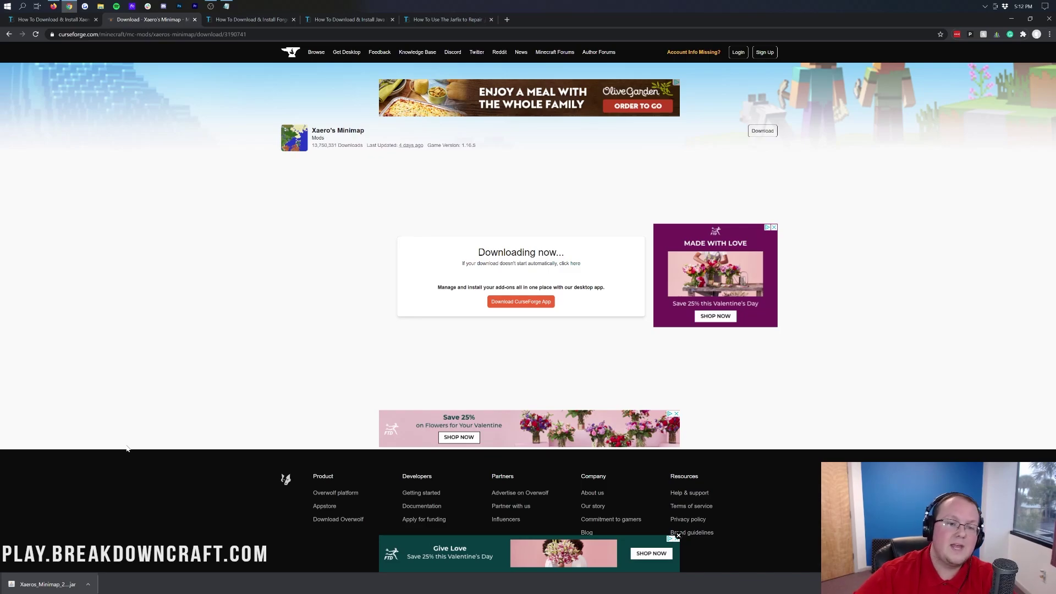
Switch to the Forge installation tutorial and open the Minecraft Forge download site from its download link.
click(229, 20)
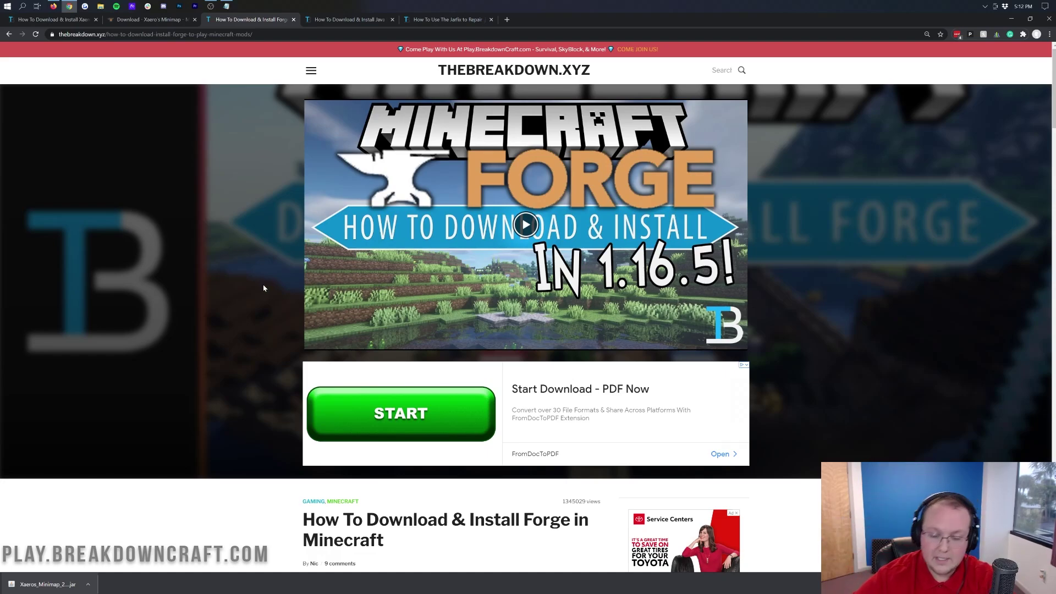
scroll(263, 289, down, 5)
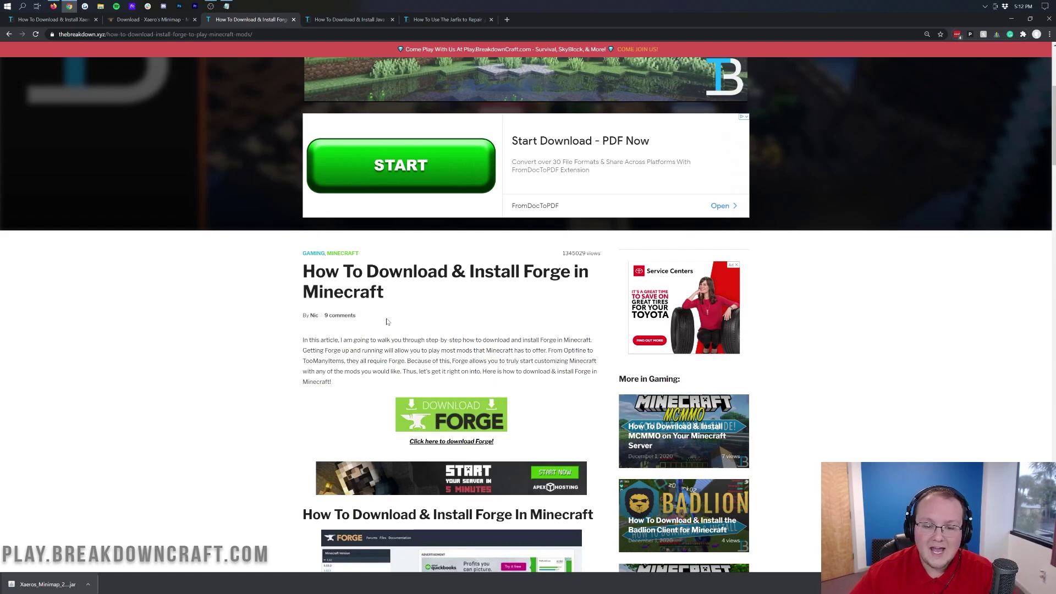
scroll(387, 322, down, 9)
scroll(369, 327, up, 7)
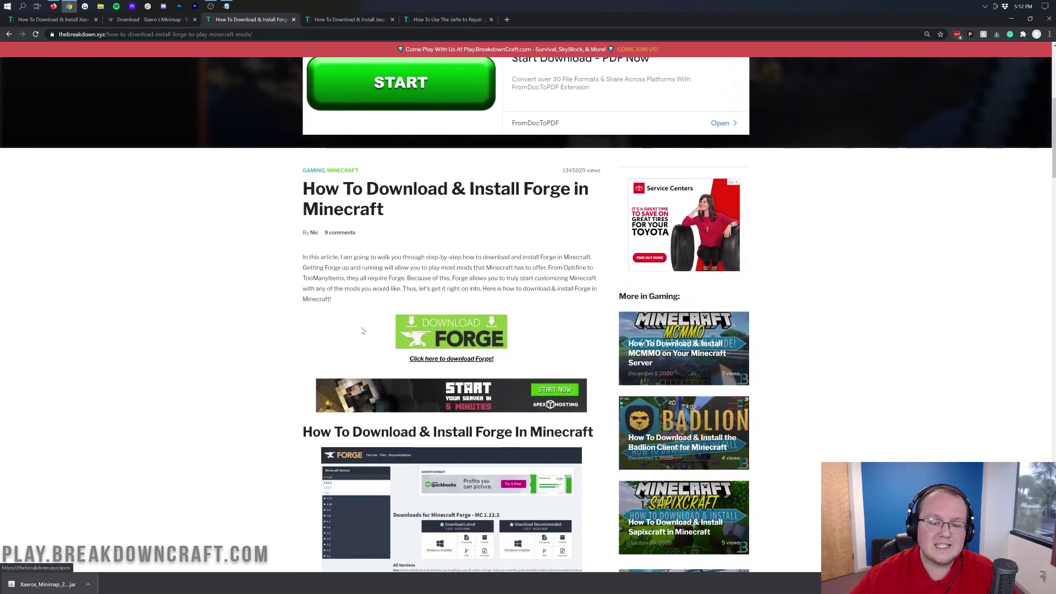
click(425, 330)
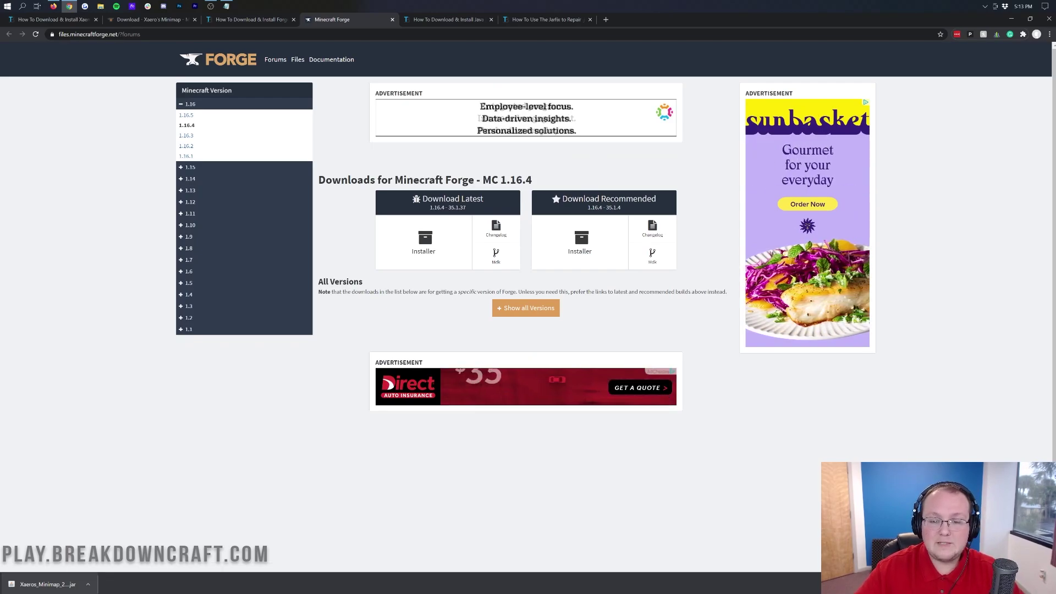
Switch the Forge downloads page from Minecraft 1.16.4 to version 1.16.5.
drag(482, 180, 572, 175)
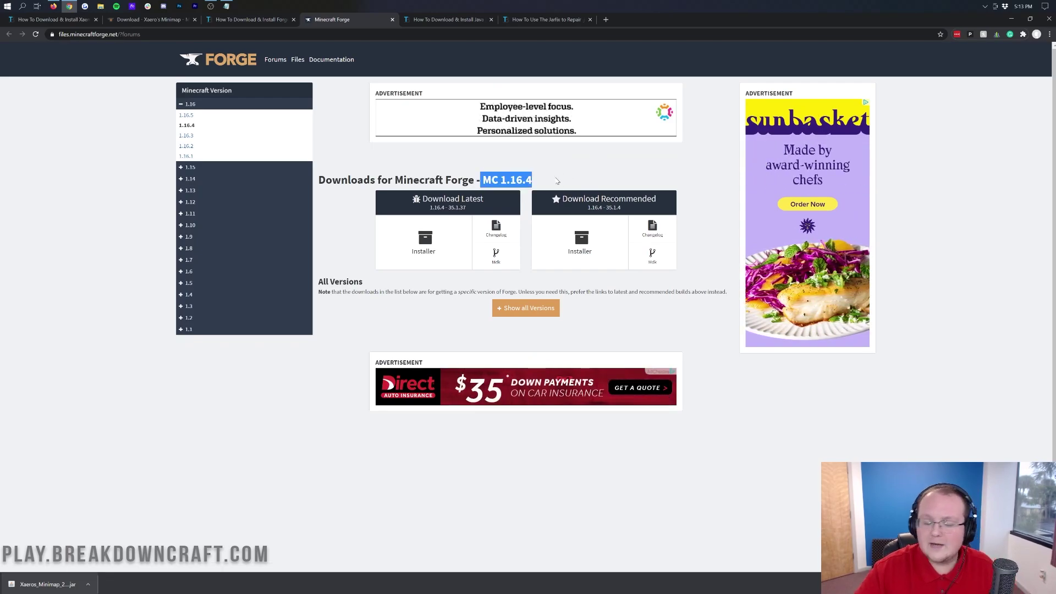
click(557, 181)
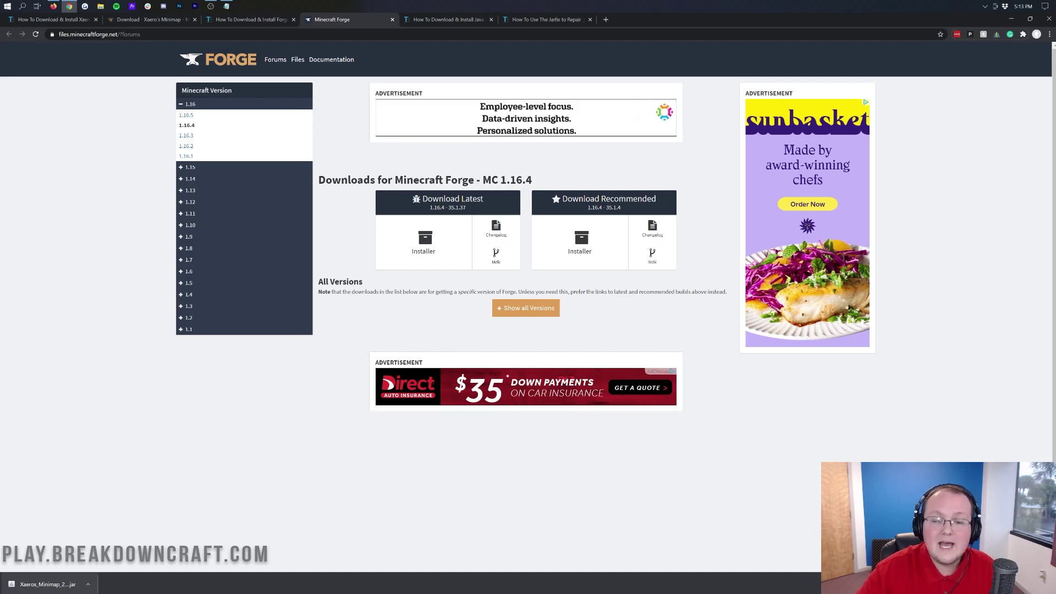
click(187, 116)
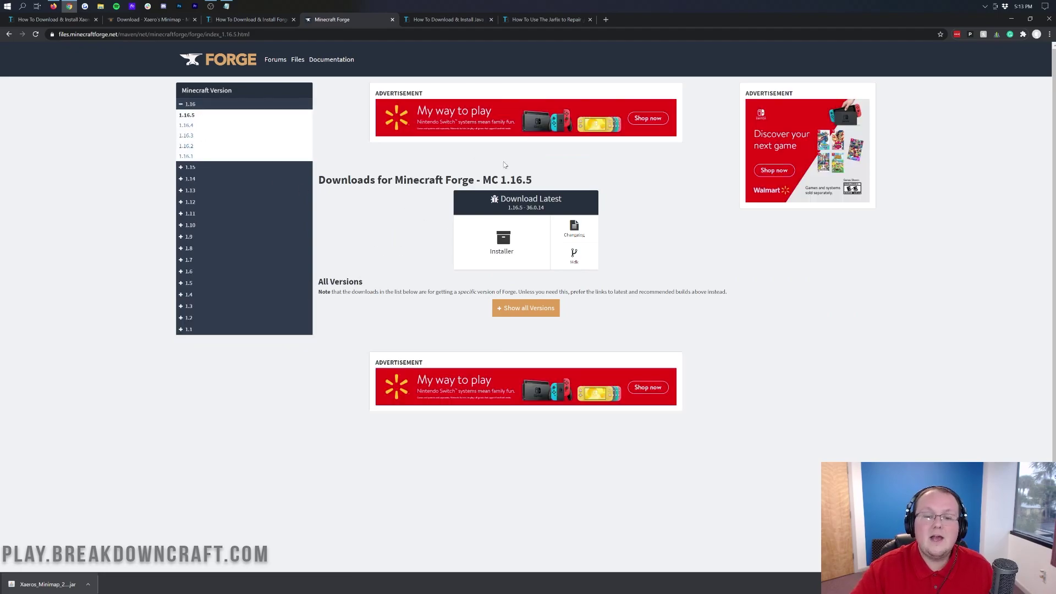
drag(481, 180, 577, 177)
click(577, 177)
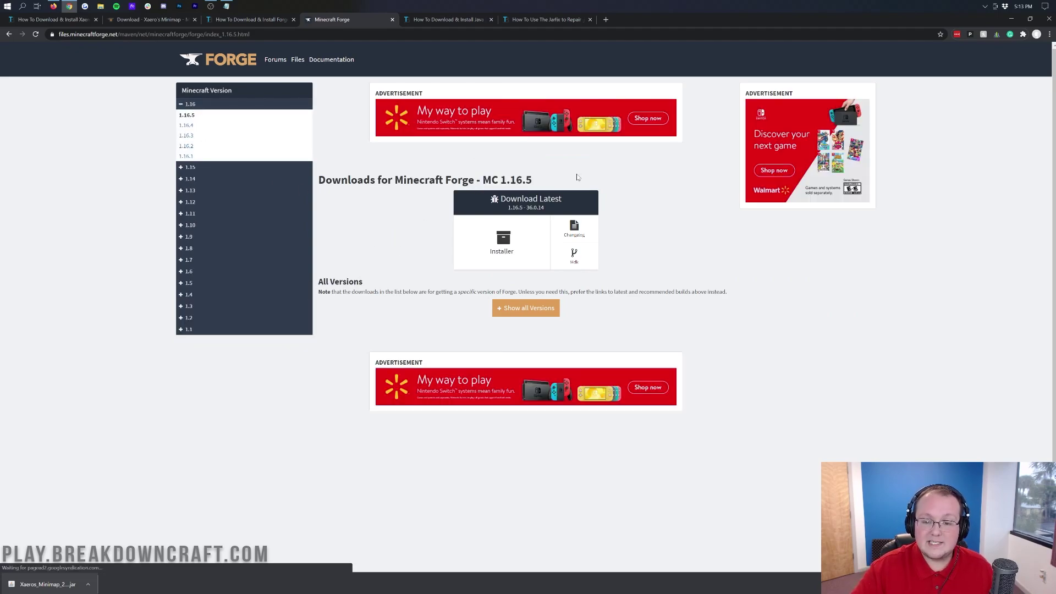
Download the latest Forge 1.16.5 installer, skipping the advertisement page, and keep the jar file.
click(511, 239)
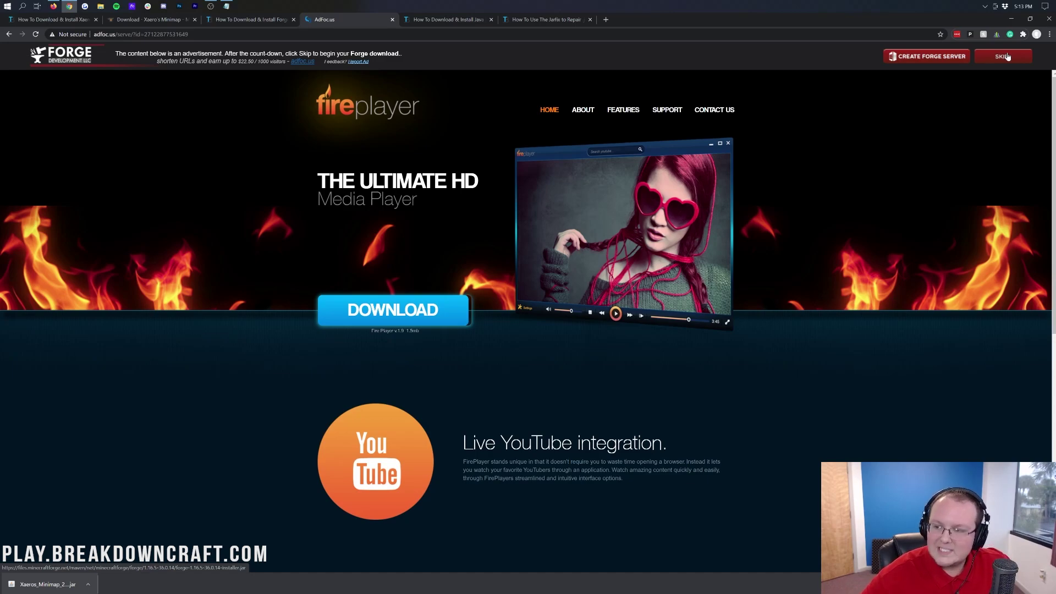
click(1007, 57)
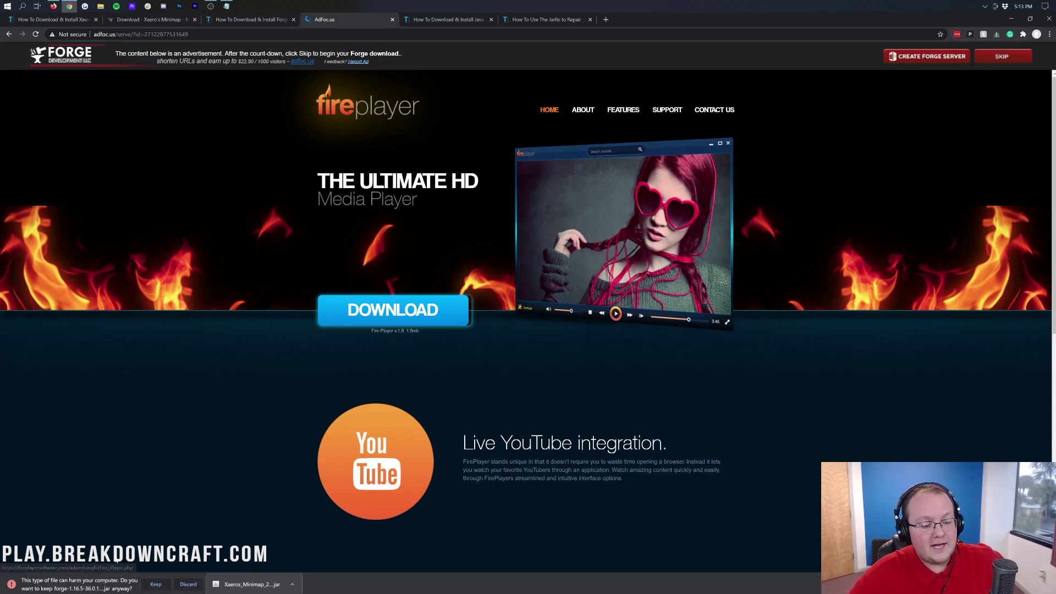
click(156, 584)
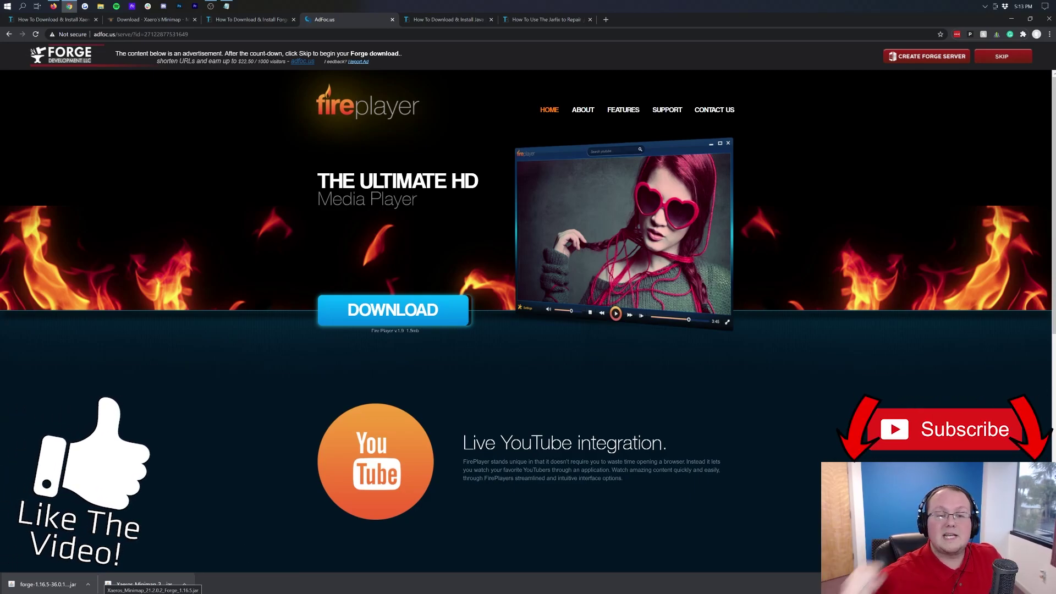
Show the desktop and place the Xaero's Minimap and Forge jar files side by side near its upper middle.
click(453, 22)
key(super+d)
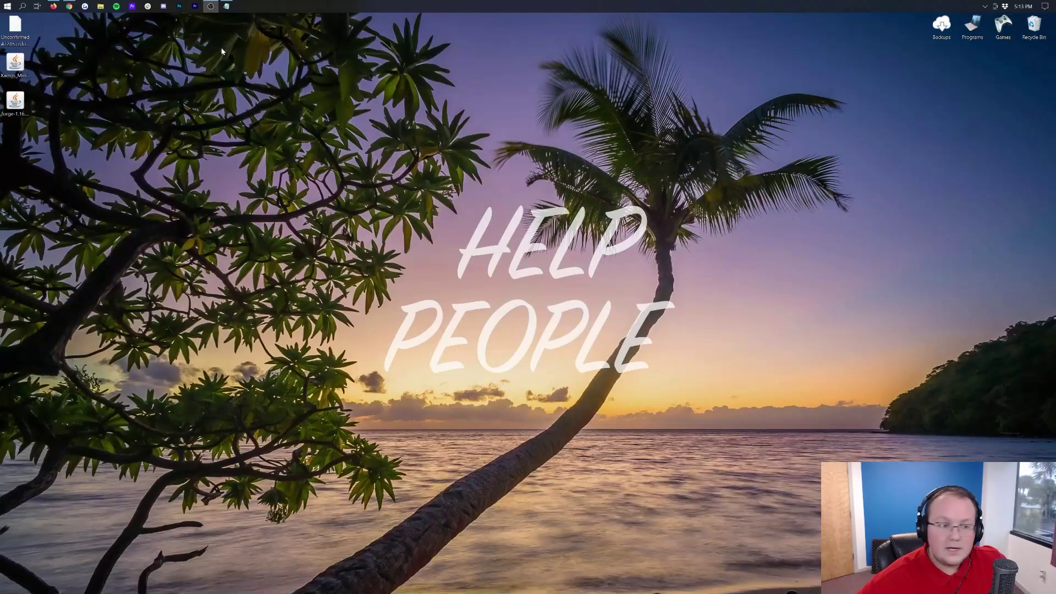
drag(15, 63, 418, 100)
drag(14, 102, 584, 115)
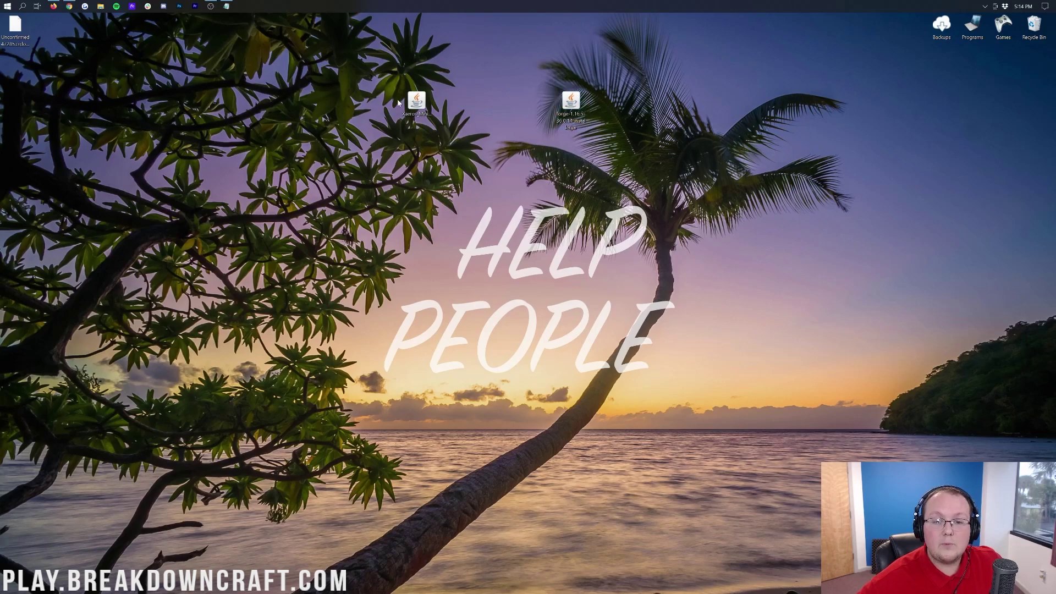
drag(416, 115, 509, 119)
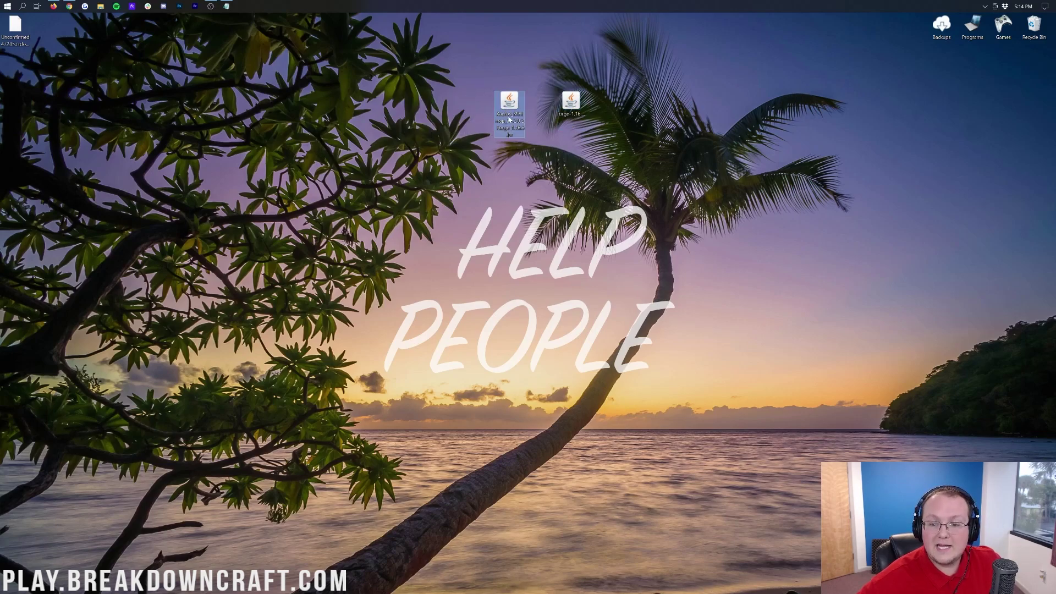
Search the computer for "down" and open the Downloads folder.
click(6, 6)
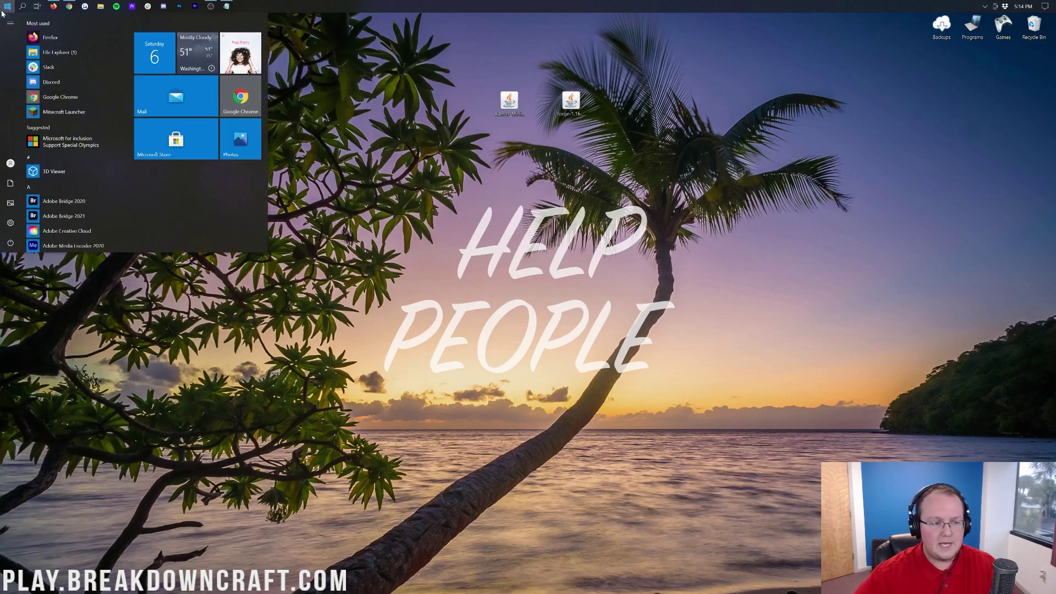
text(down)
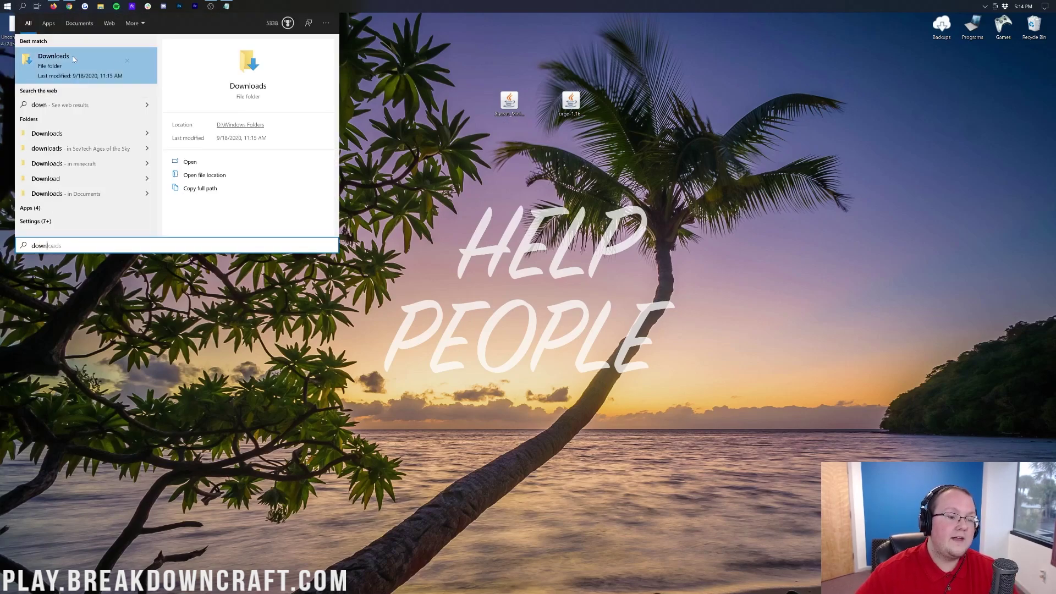
click(68, 76)
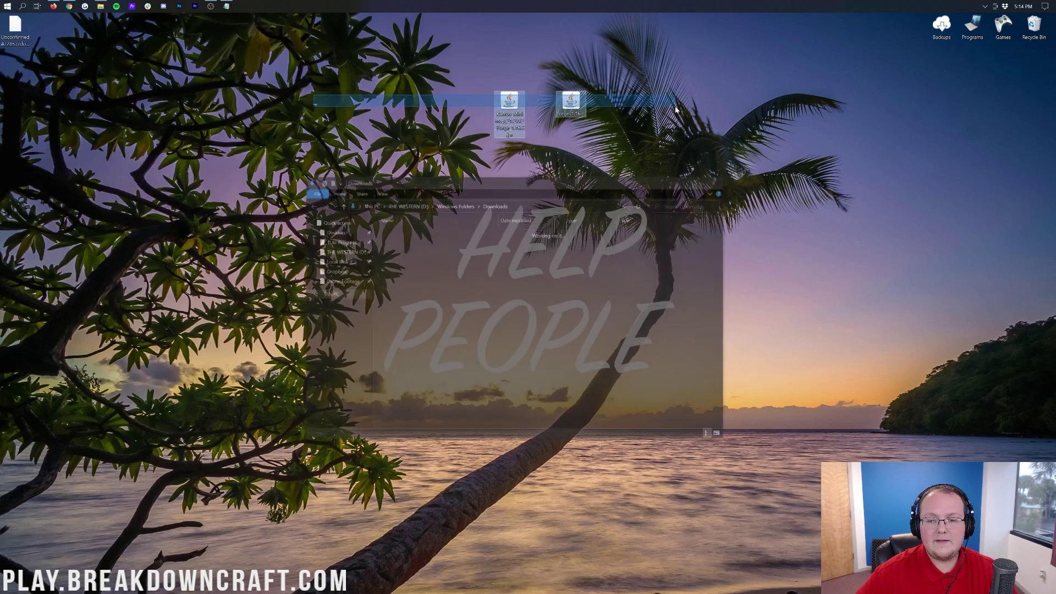
Move both jar files slightly lower on the desktop and close the Downloads folder window.
drag(577, 108, 577, 145)
click(618, 147)
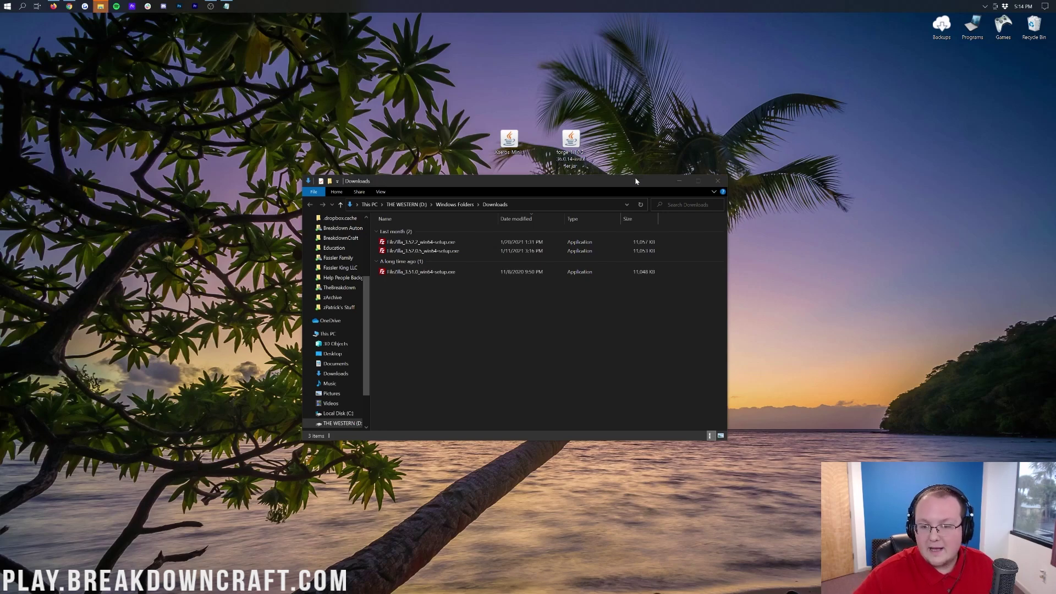
click(716, 181)
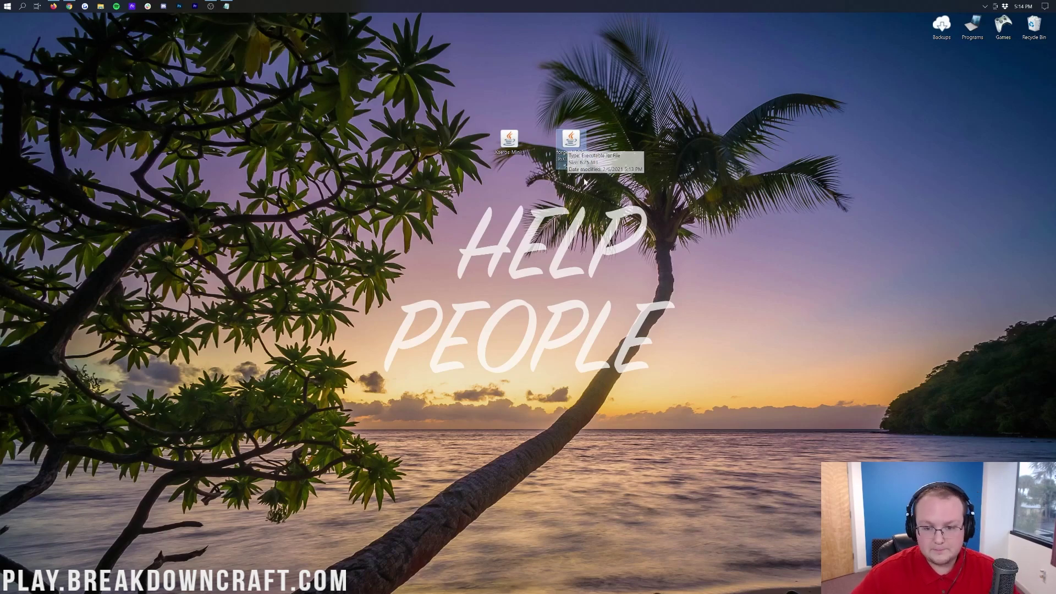
Open the Forge installer jar on the desktop with Java(TM) Platform SE binary.
right_click(577, 144)
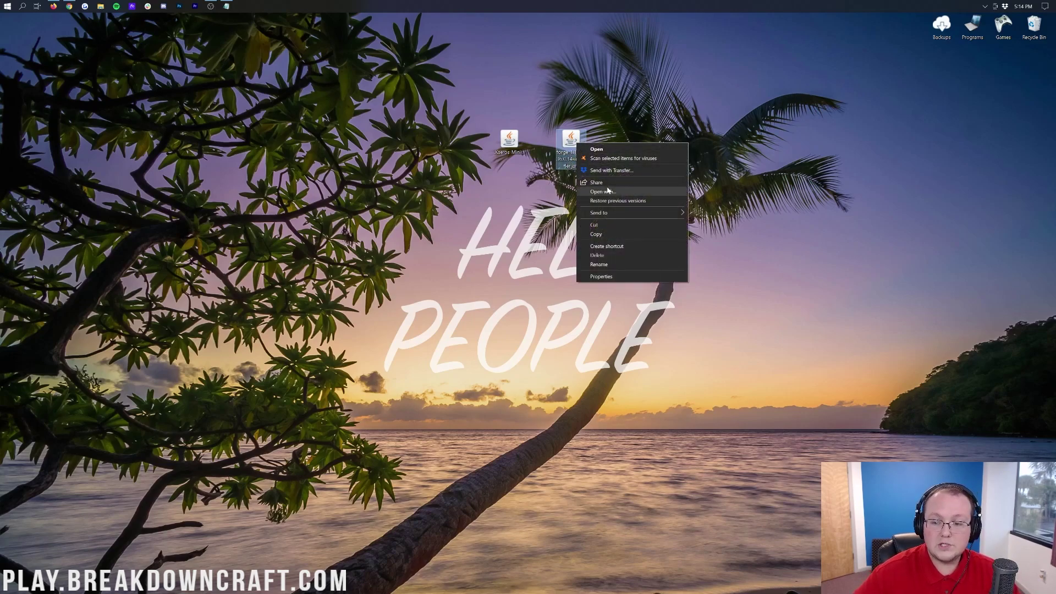
click(603, 191)
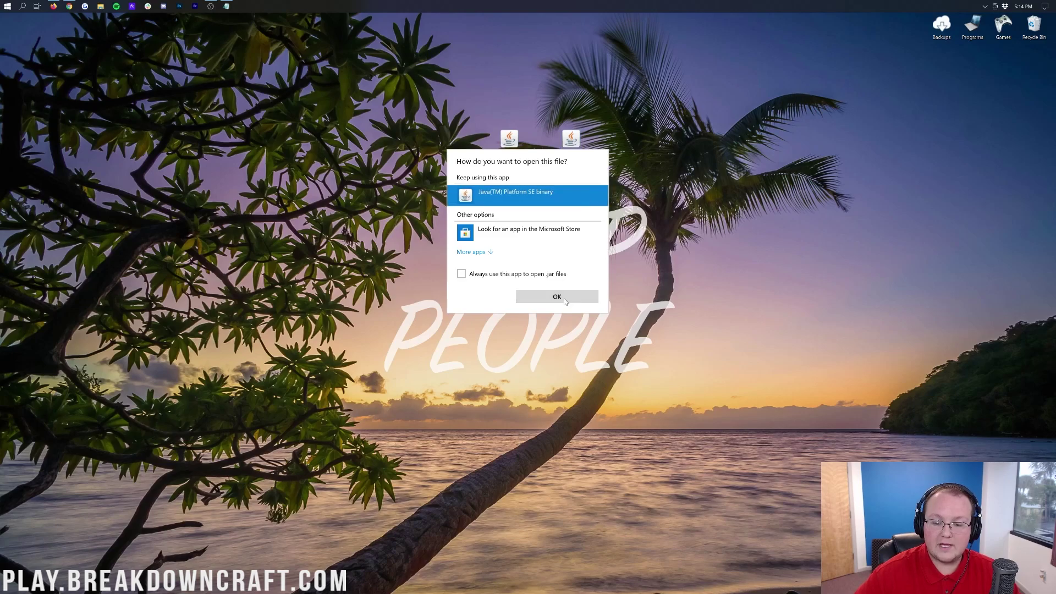
double_click(499, 207)
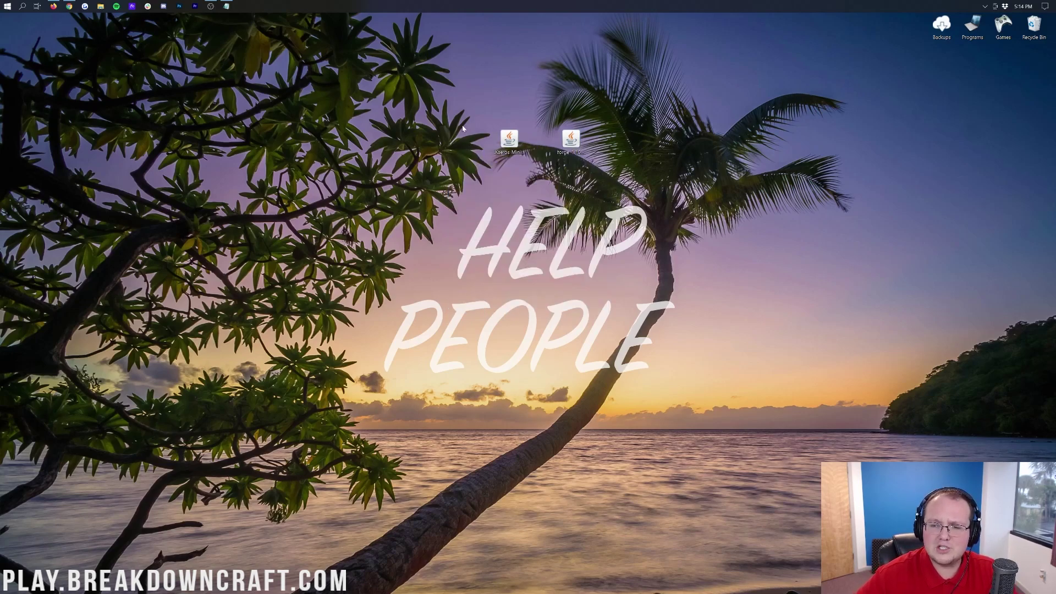
drag(463, 128, 578, 132)
click(530, 184)
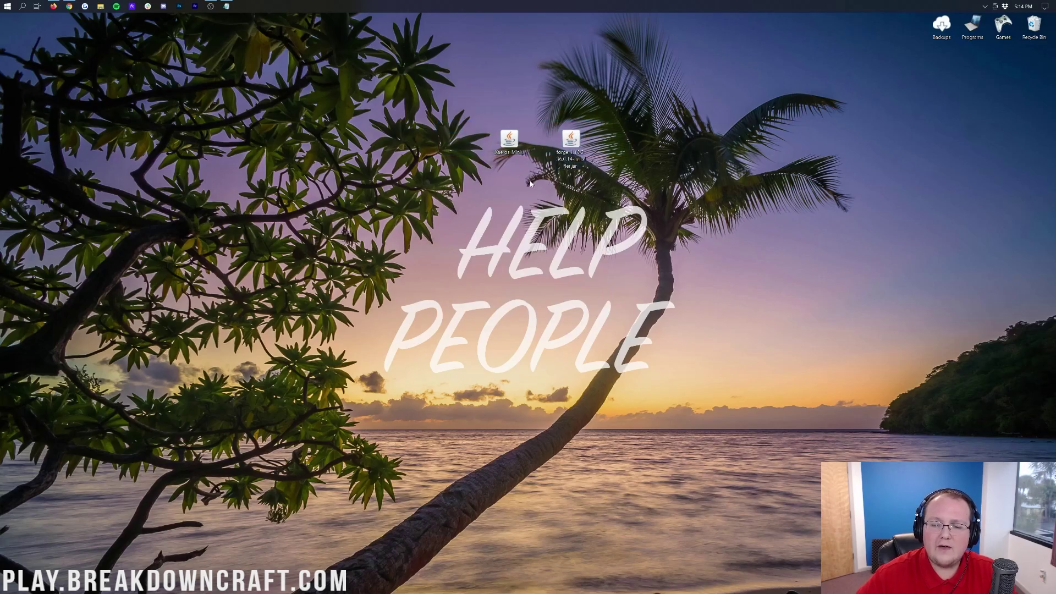
Review the Java installation guide and the Jarfix repair guide in Chrome, and minimize the browser.
click(69, 6)
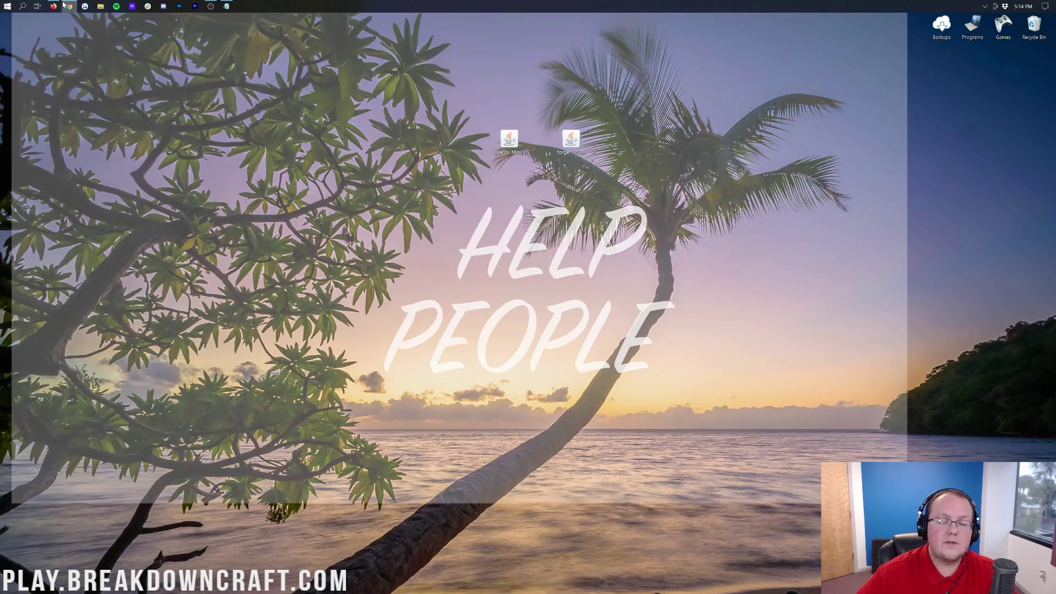
scroll(193, 212, down, 1)
scroll(194, 212, up, 1)
right_click(190, 216)
click(160, 177)
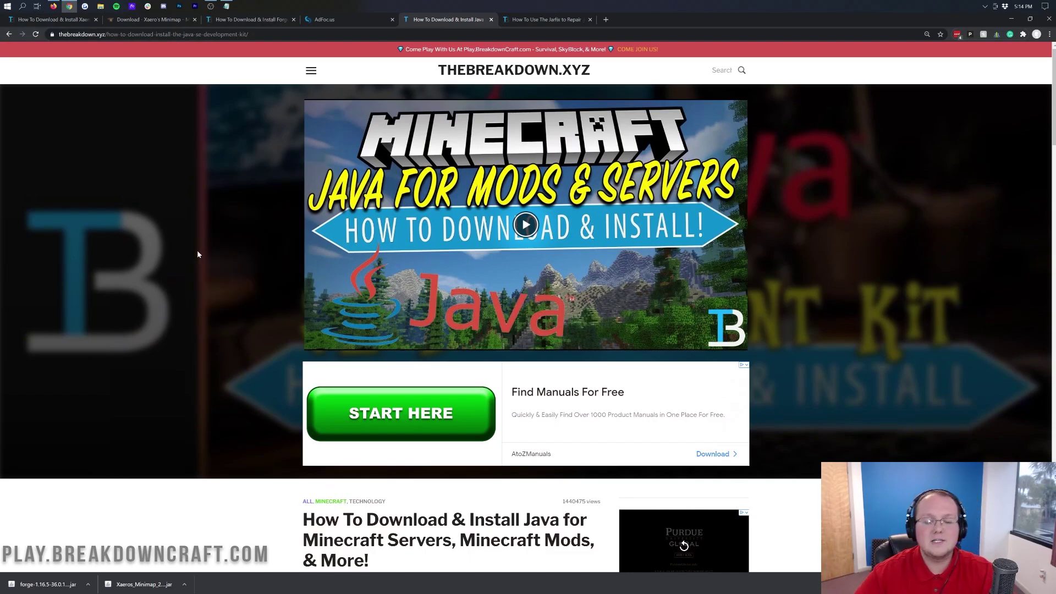
scroll(196, 257, down, 10)
scroll(234, 279, up, 5)
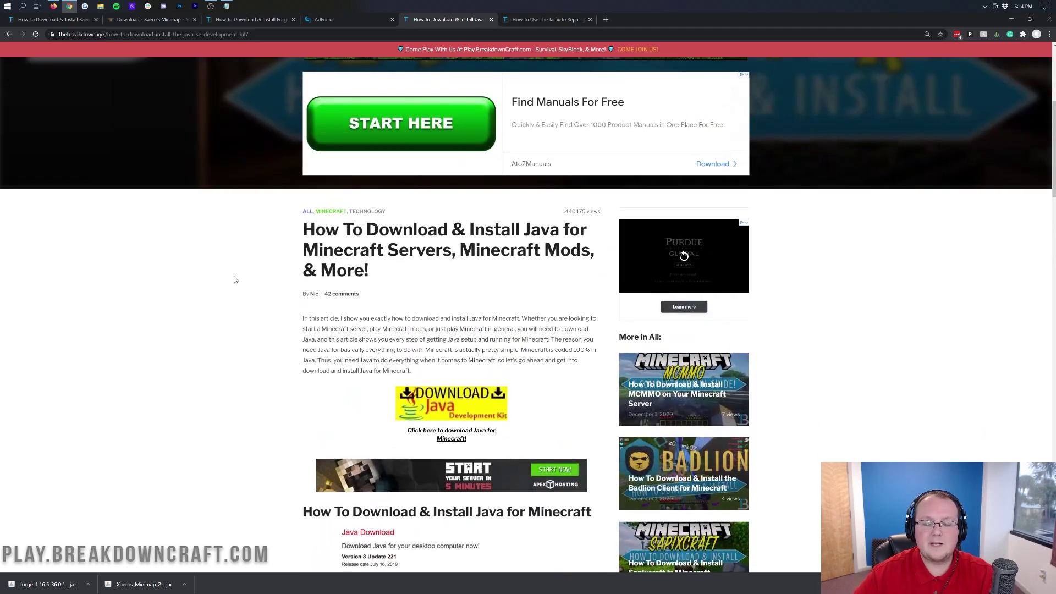
scroll(235, 278, up, 5)
click(526, 21)
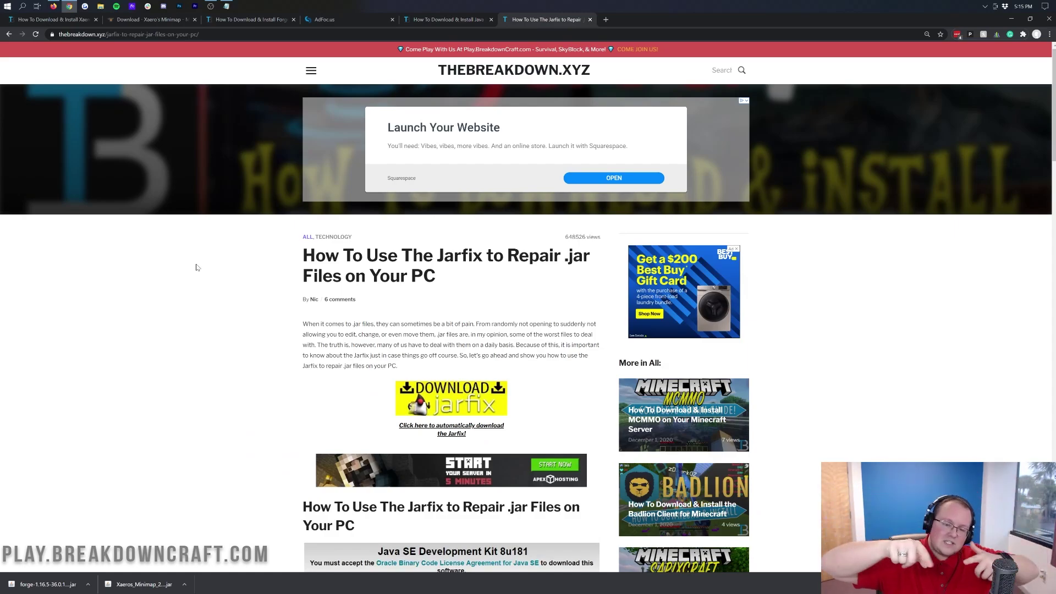
click(1011, 18)
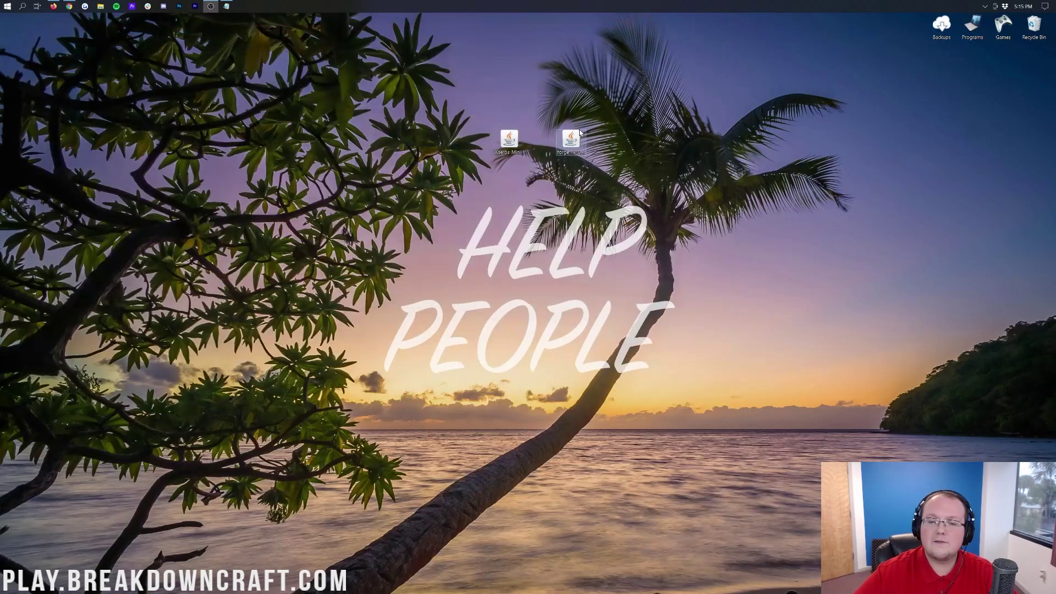
Run the Forge installer jar from the desktop using Java(TM) Platform SE binary.
right_click(569, 139)
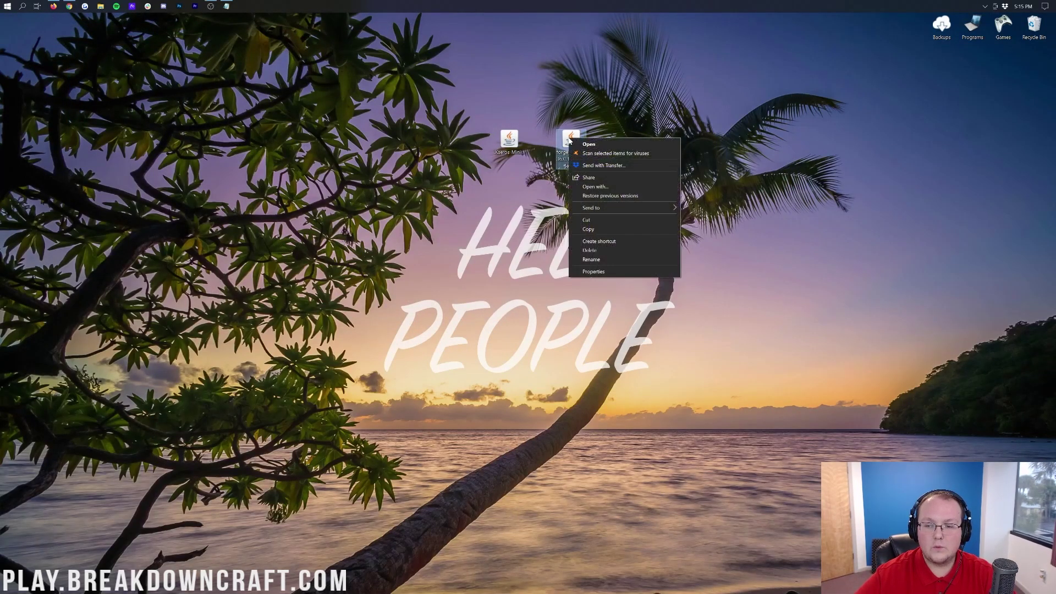
click(591, 188)
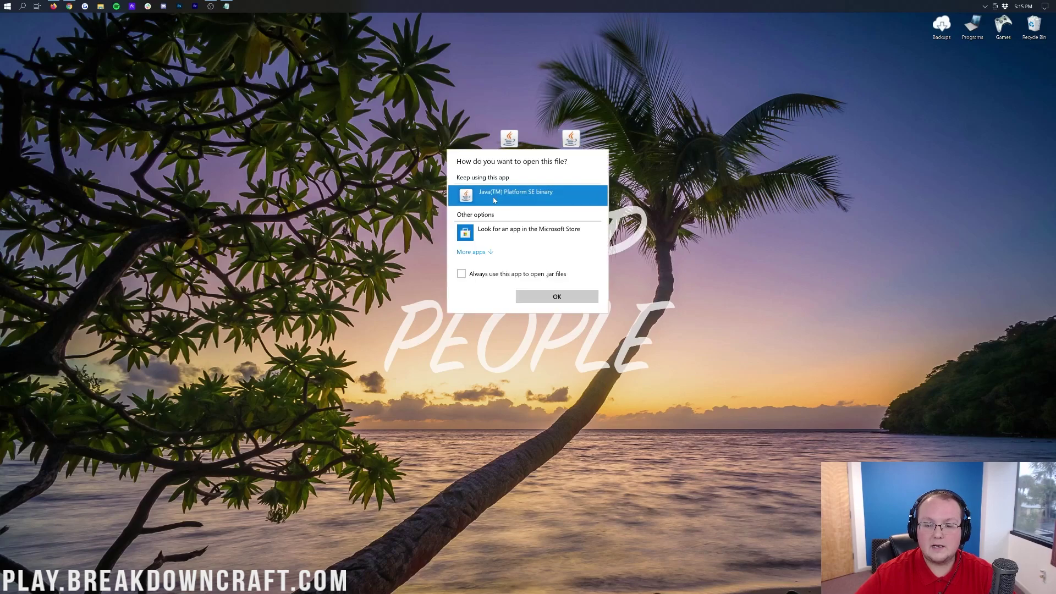
click(540, 302)
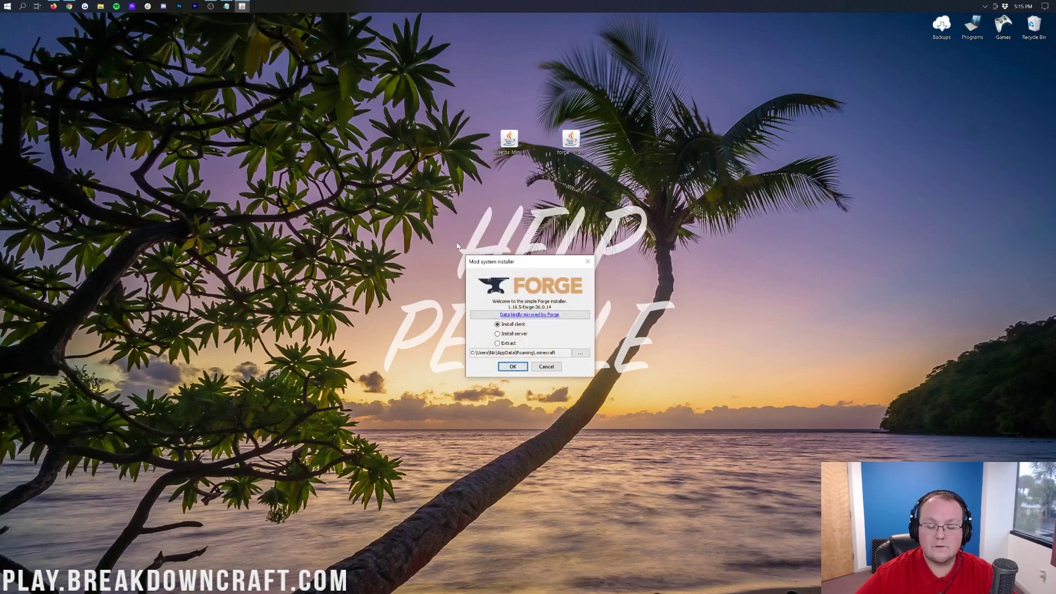
Install the Forge client to the default .minecraft folder and discard the Forge installer jar in the Recycle Bin.
click(511, 367)
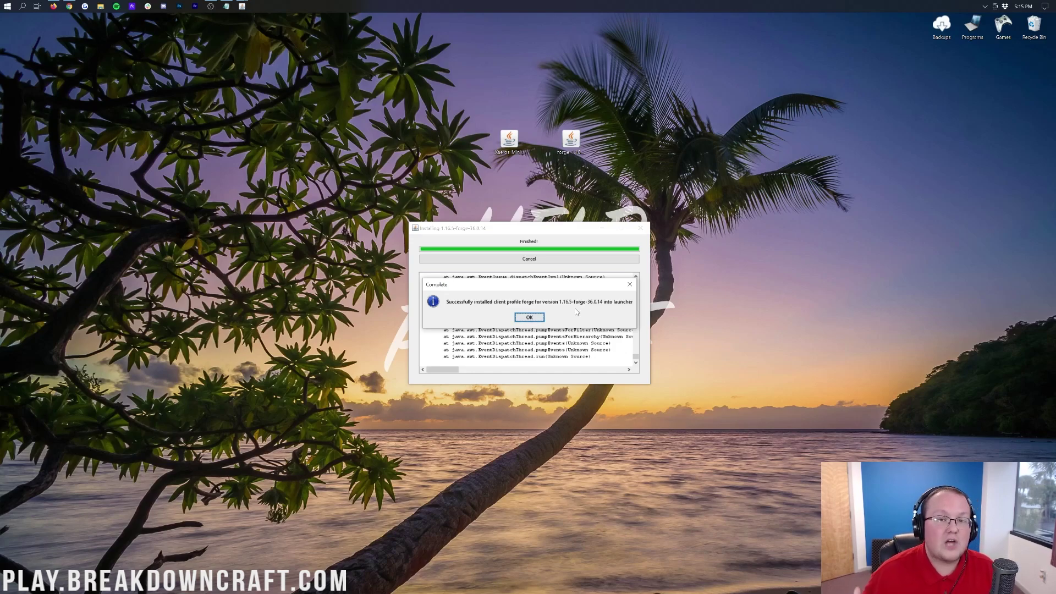
click(529, 317)
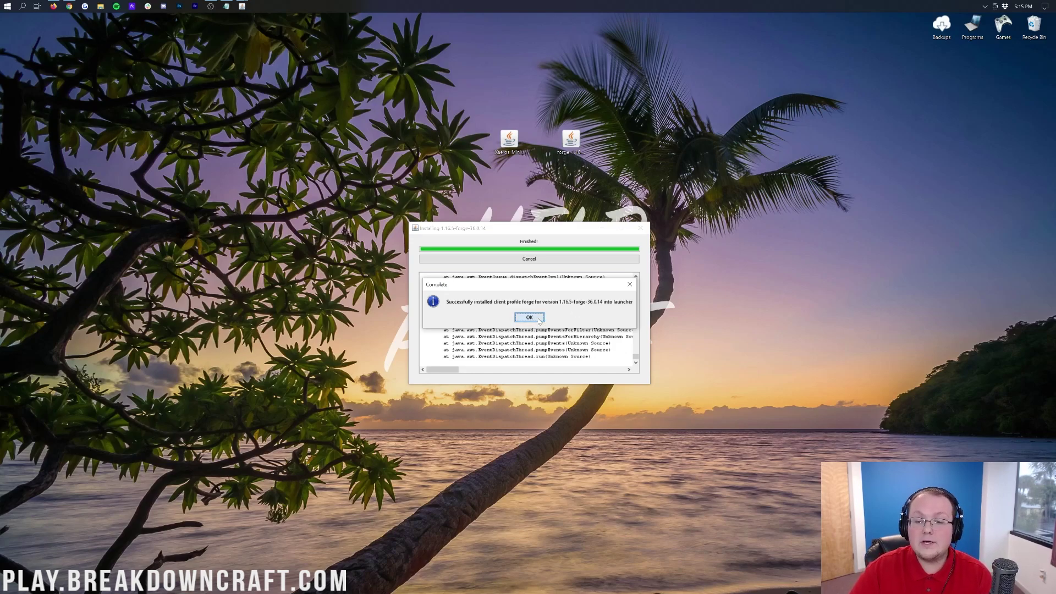
drag(571, 138, 1036, 23)
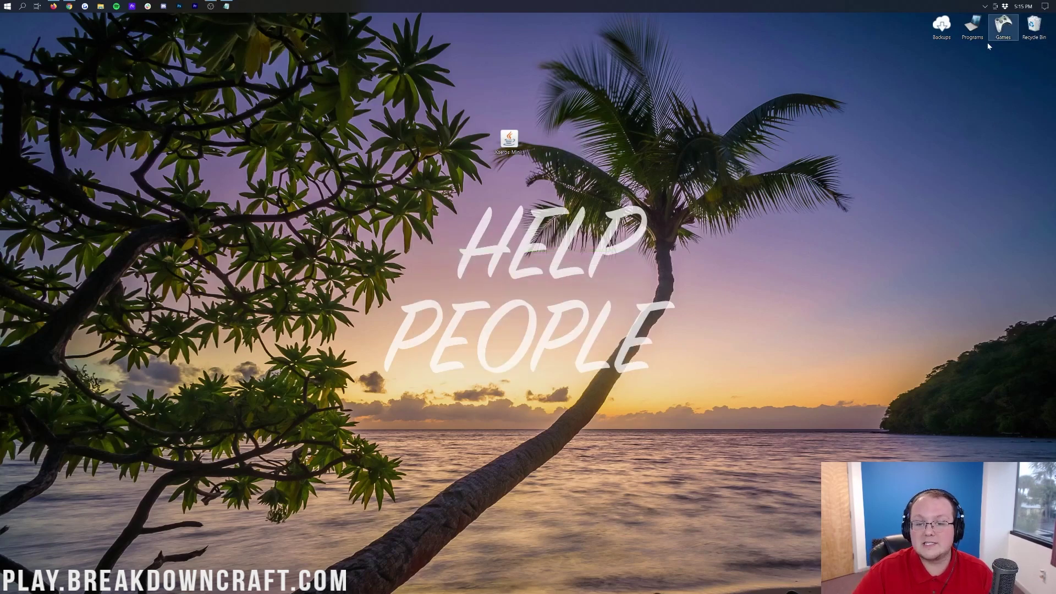
Switch to the Minecraft Launcher and select the forge 1.16.5-forge-36.0.14 installation for play.
click(4, 5)
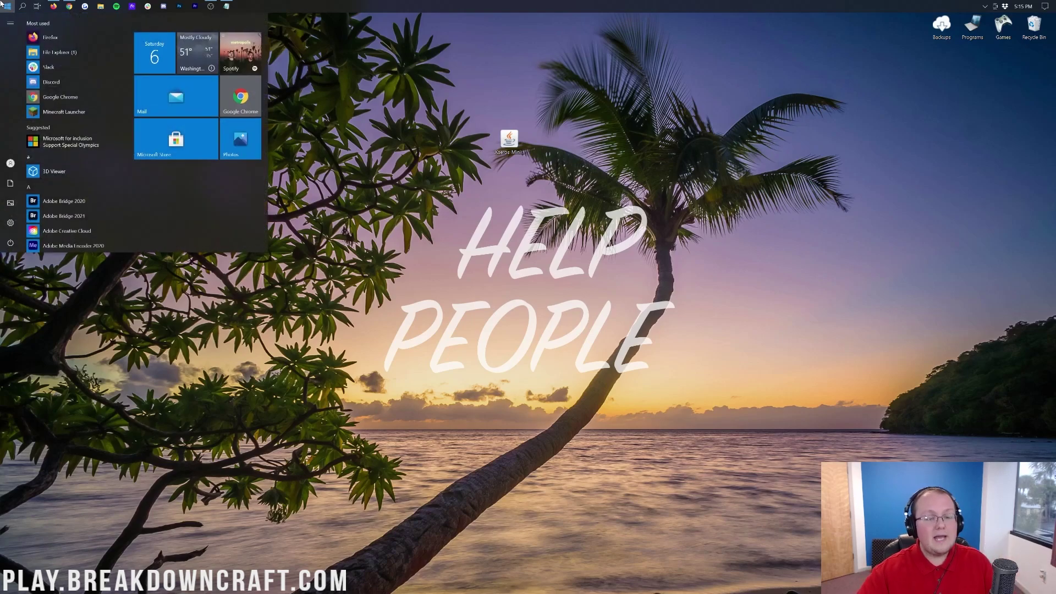
text(mine)
key(Return)
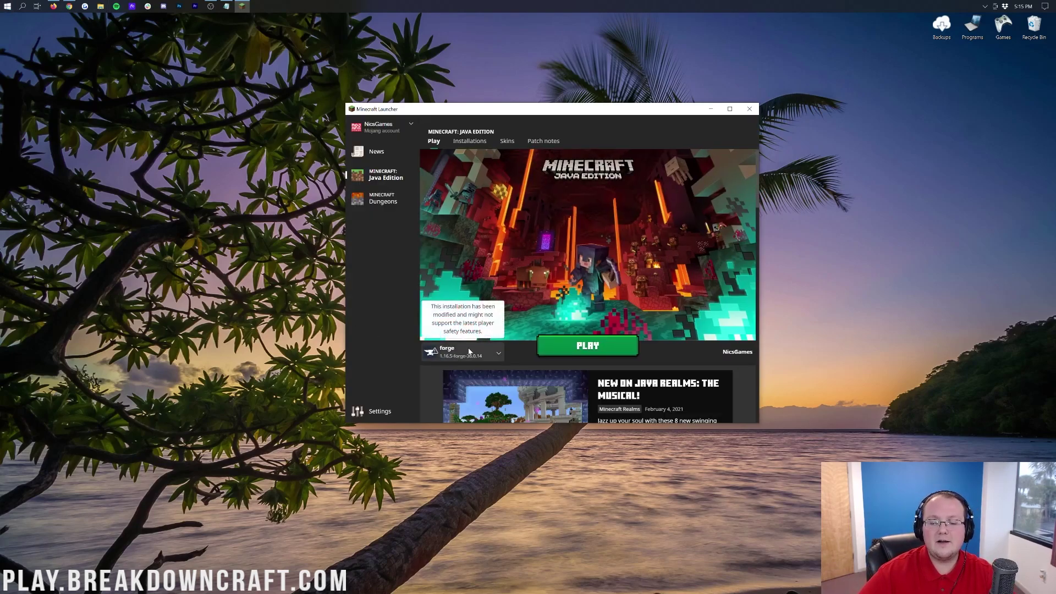
click(451, 358)
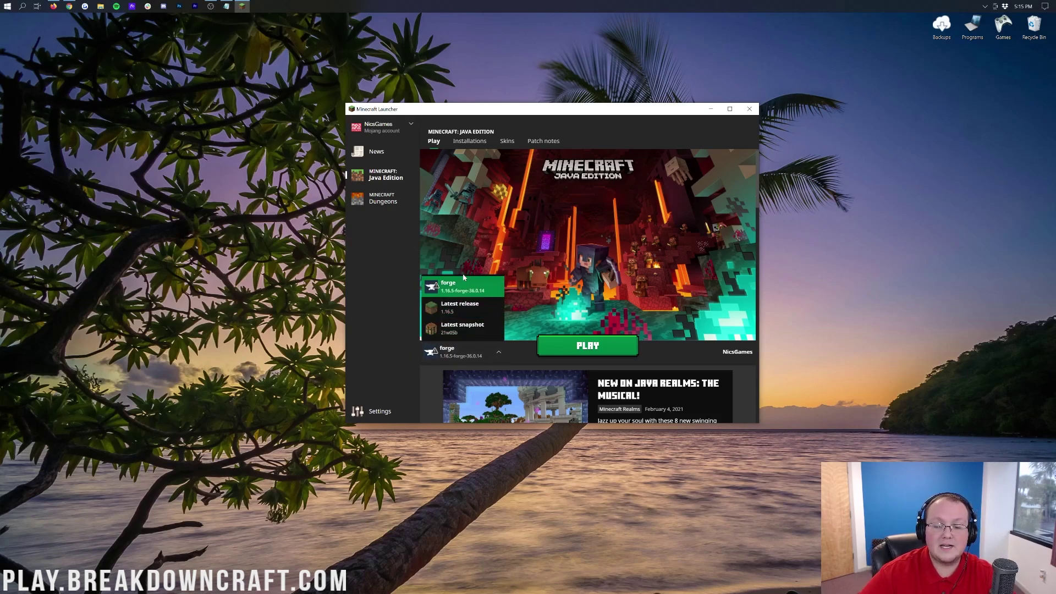
click(463, 283)
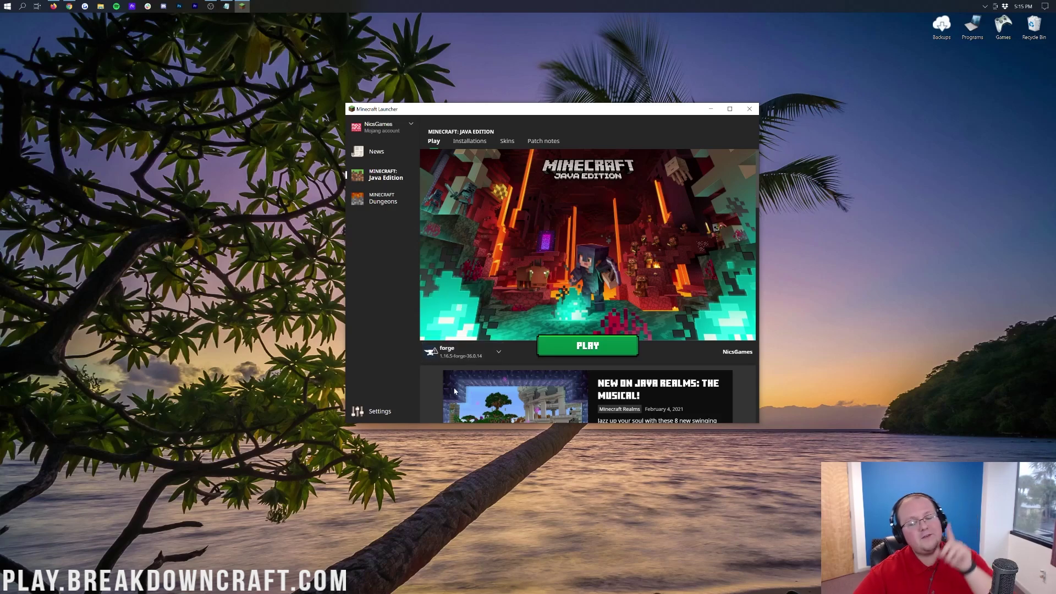
click(462, 352)
click(464, 283)
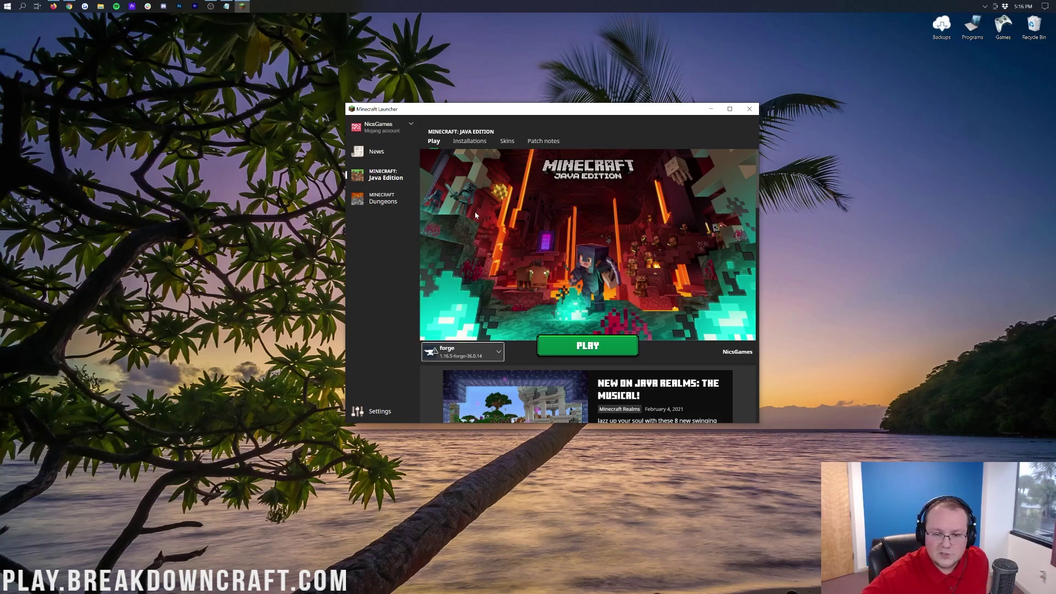
Open the Java Edition installations list and make sure Modded versions are included.
click(470, 141)
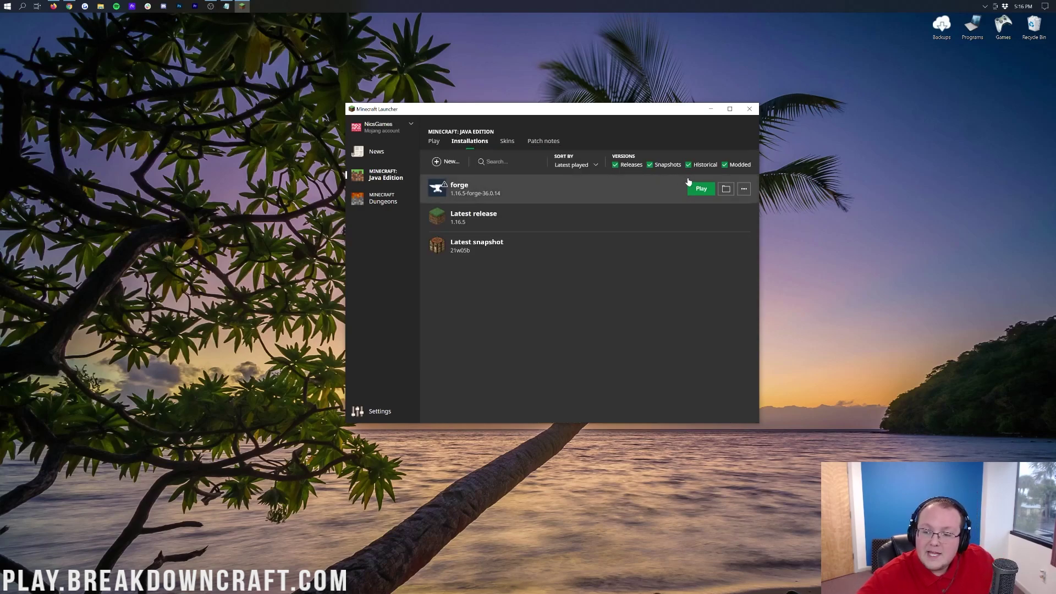
click(725, 165)
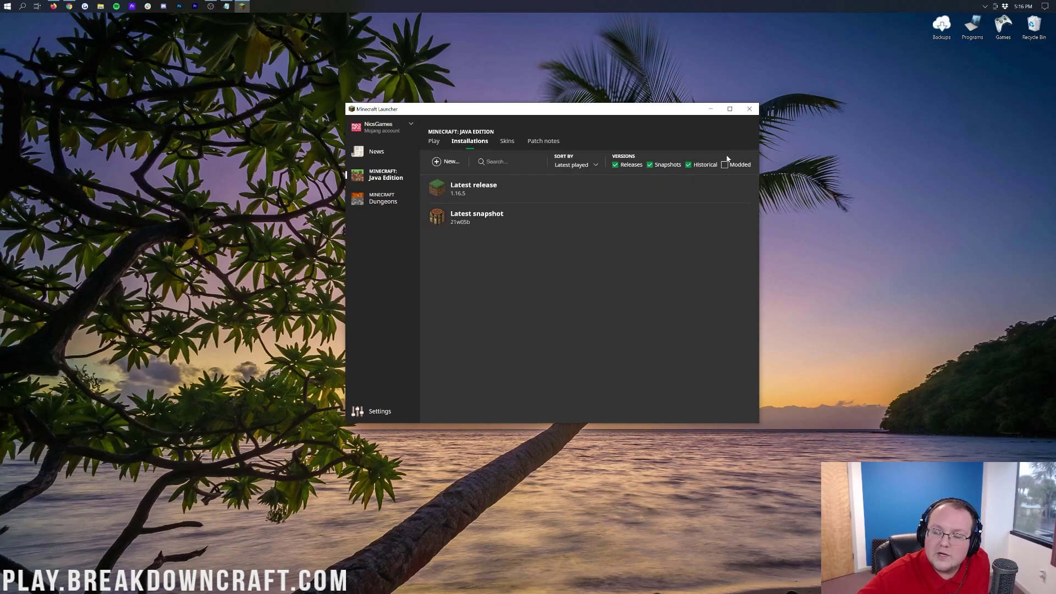
click(725, 165)
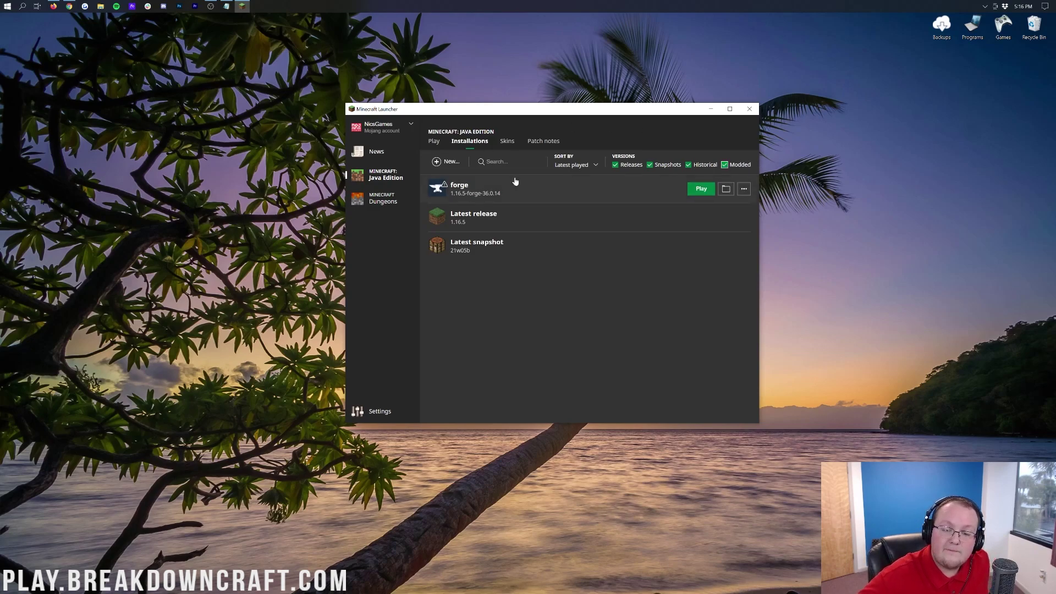
mouse_move(458, 200)
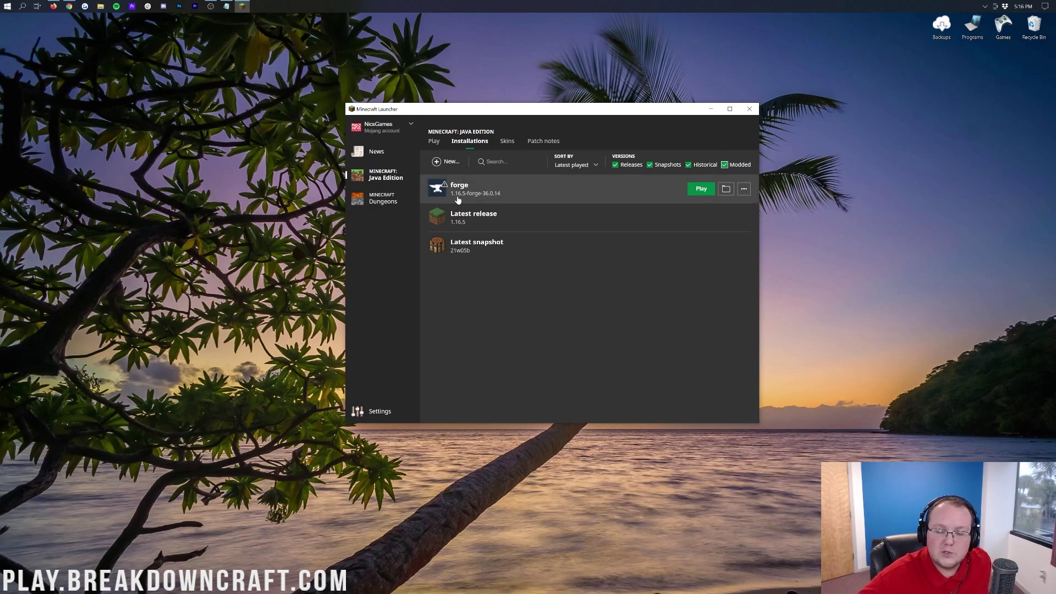
Start a new installation and name it Play.BreakdownCraft.com.
click(446, 161)
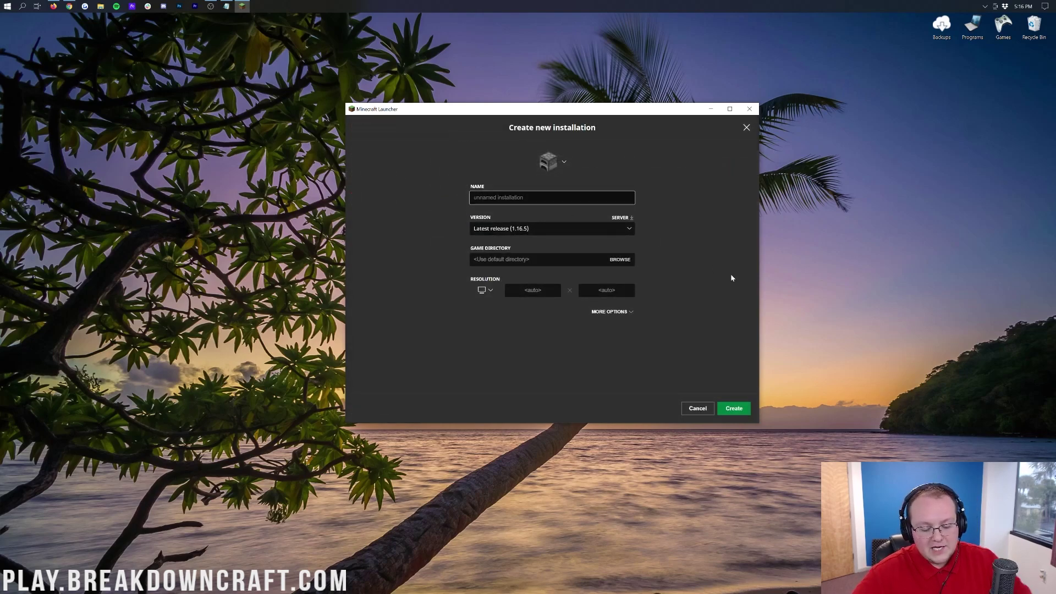
text(Play.Breakdown)
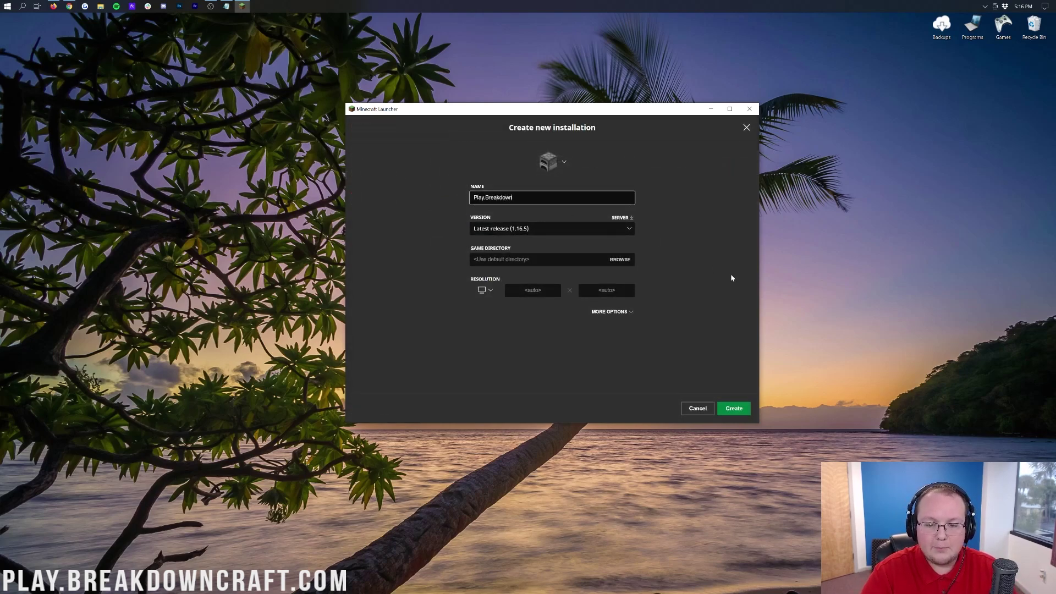
text(Craft.com)
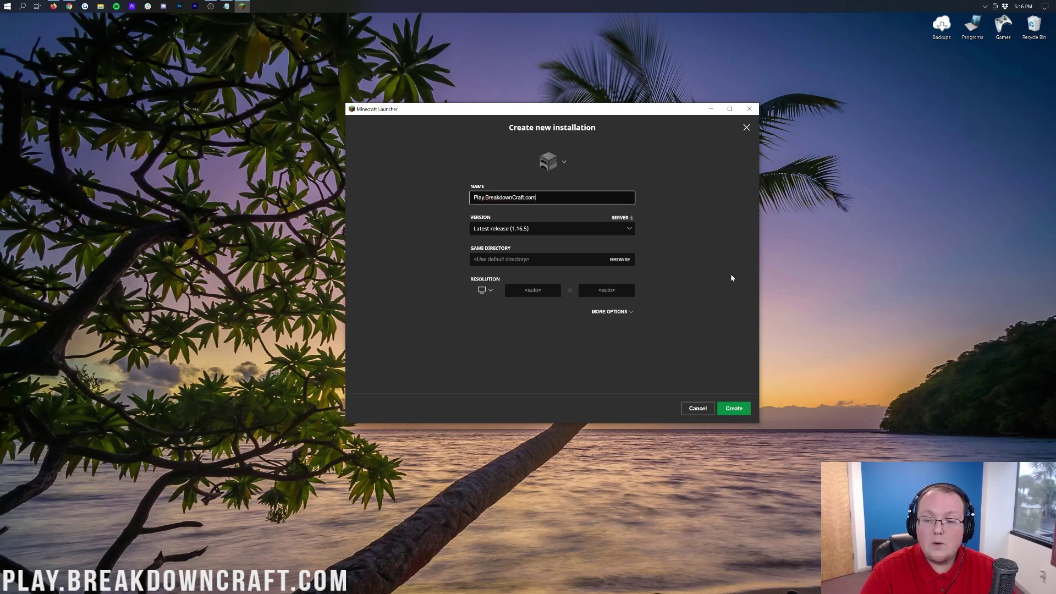
key(ctrl+a)
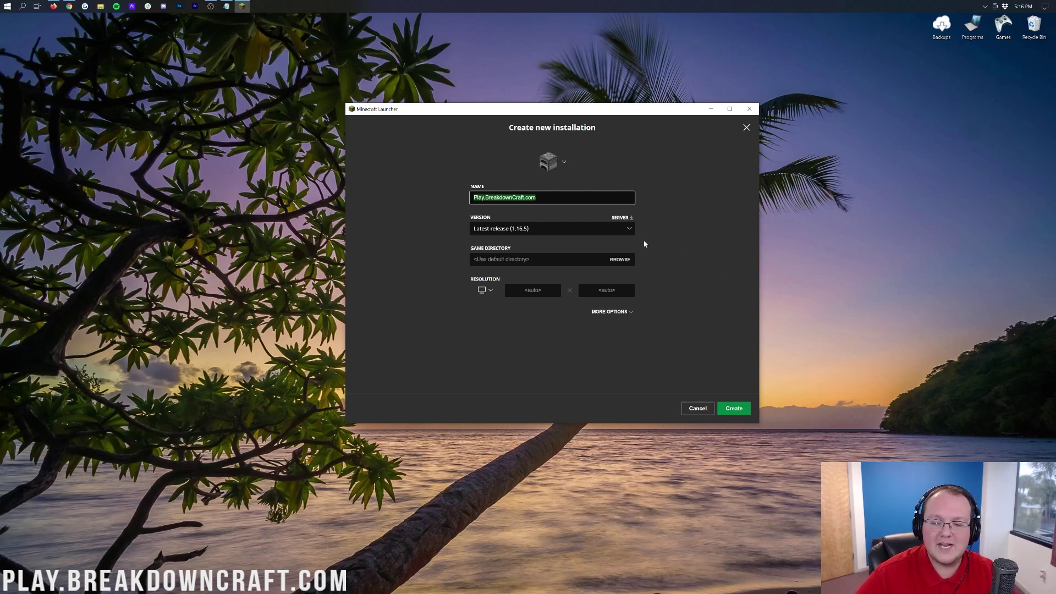
Set the new installation's version to release 1.16.5-forge-36.0.14.
click(483, 231)
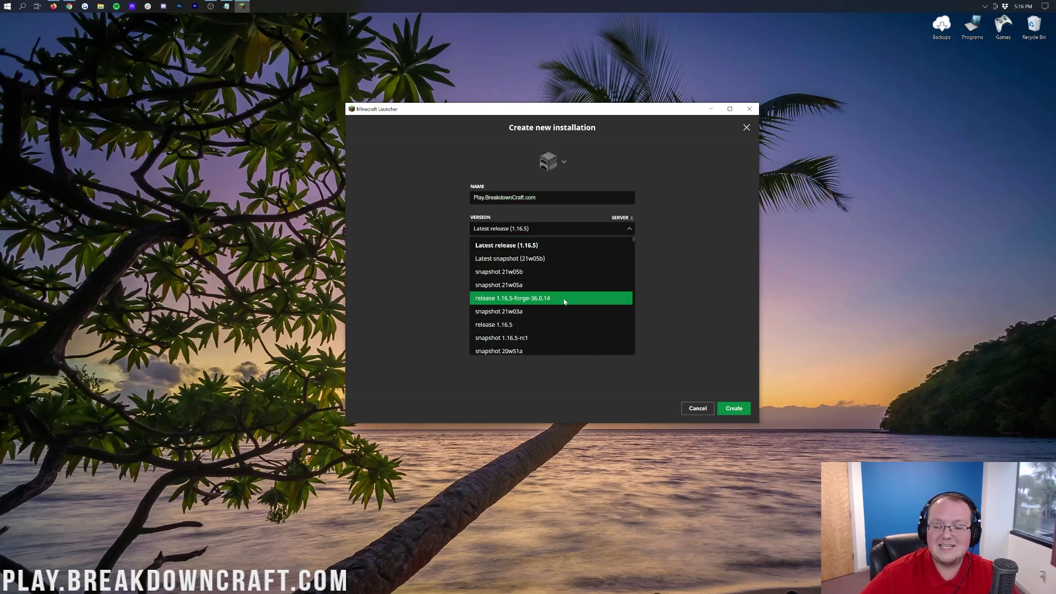
scroll(529, 298, down, 20)
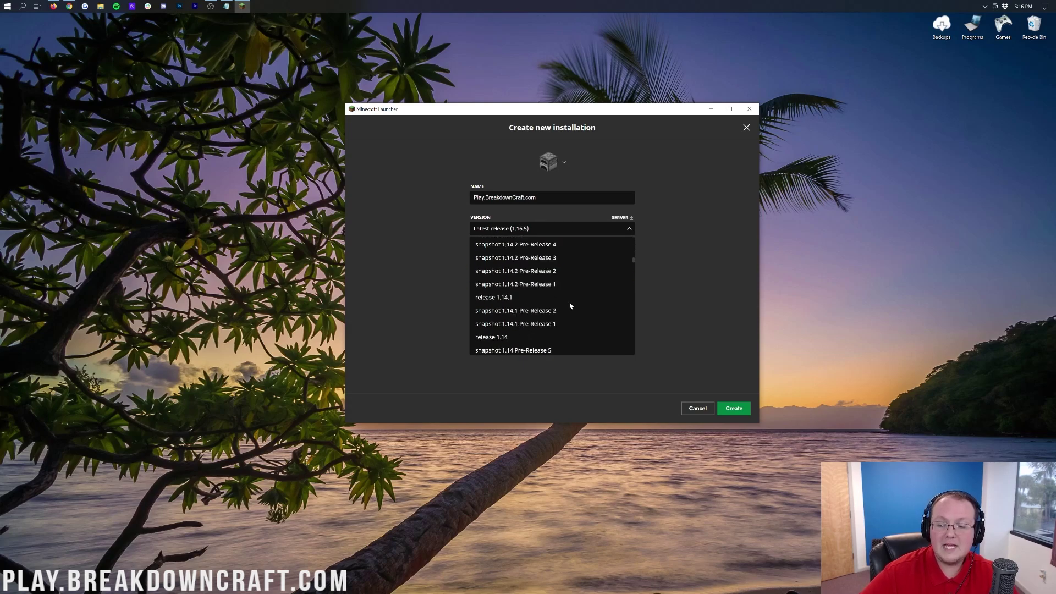
scroll(550, 289, up, 20)
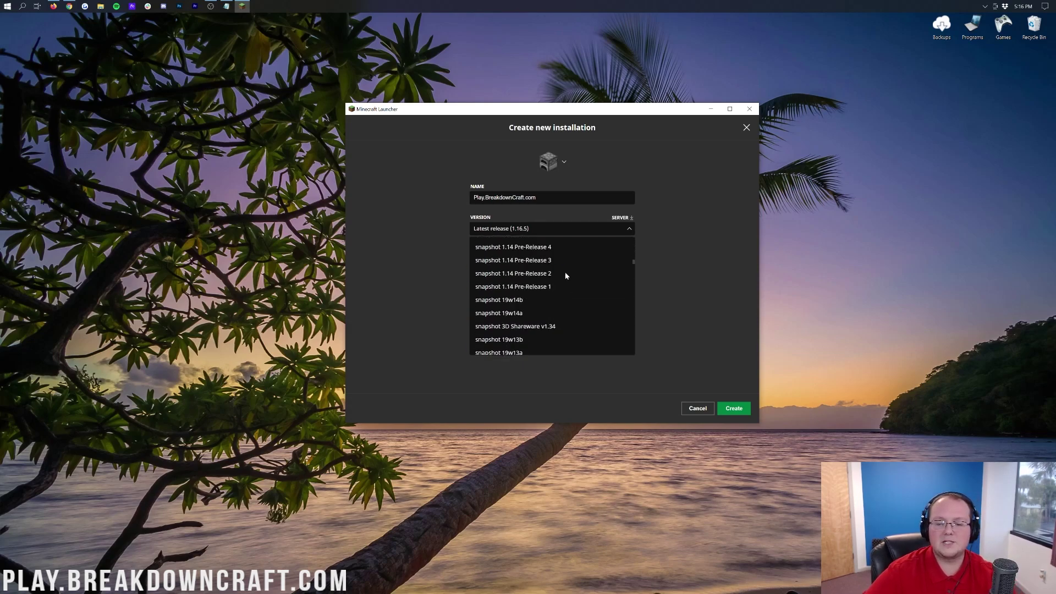
click(537, 297)
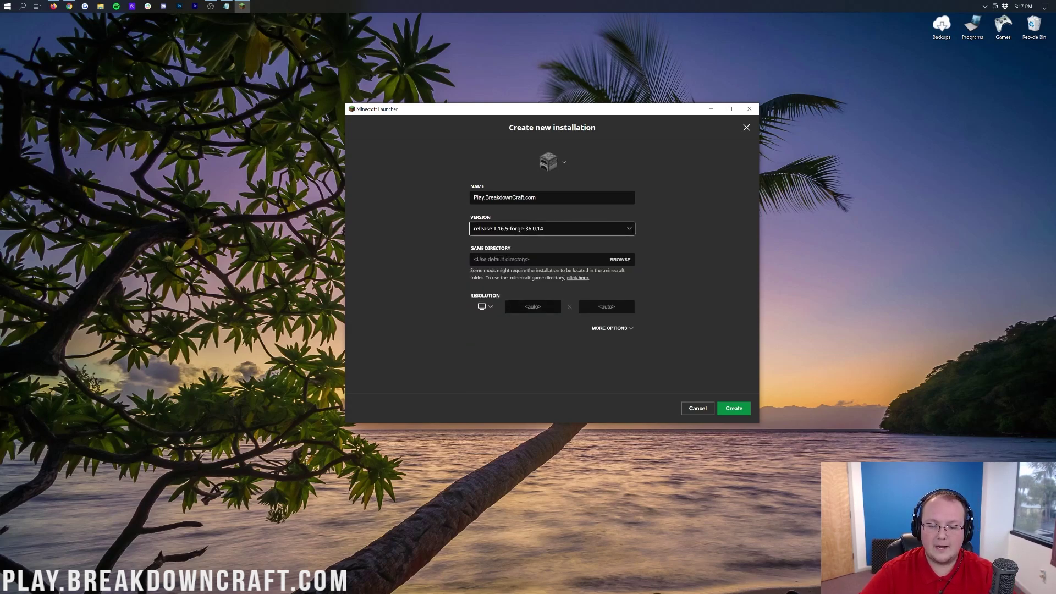
Set the new installation's resolution to 1920 x 1080 and create it.
click(485, 306)
click(485, 286)
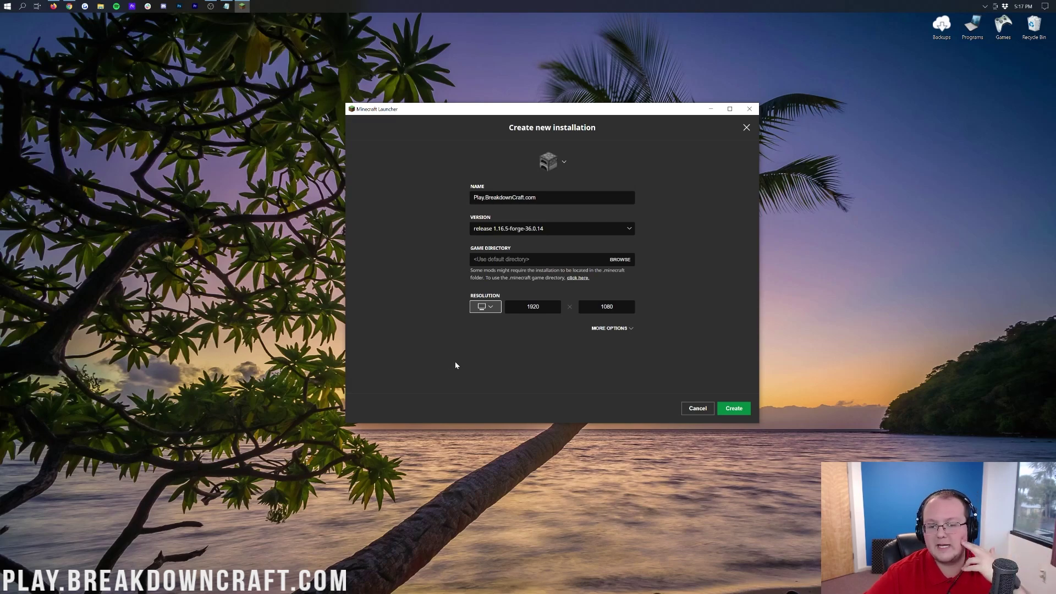
click(734, 409)
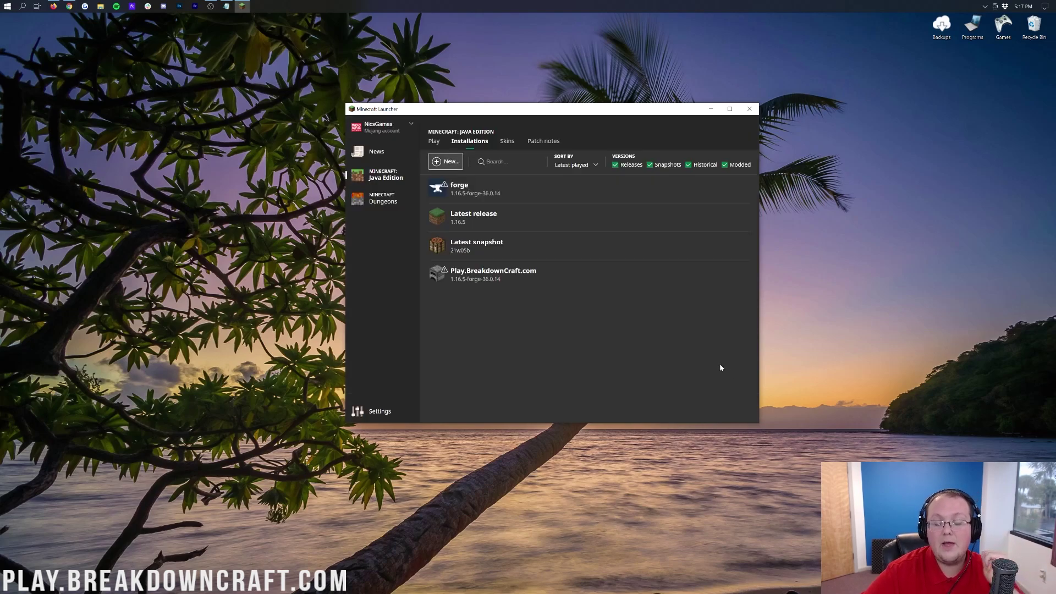
Launch the Play.BreakdownCraft.com installation, accepting the modified-game risks and turning off further warnings for it.
mouse_move(554, 273)
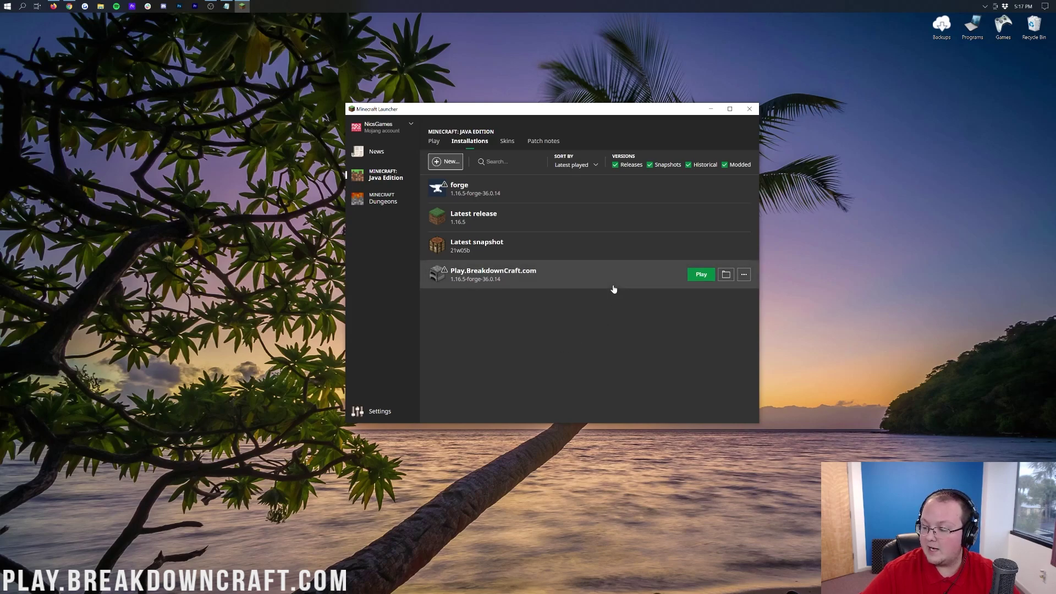
click(699, 276)
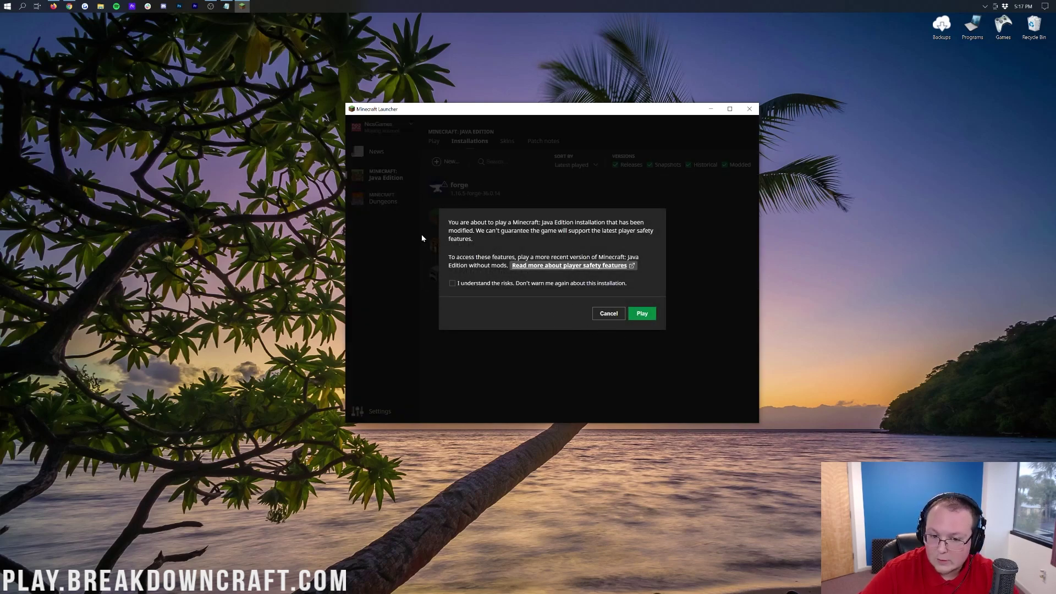
click(473, 286)
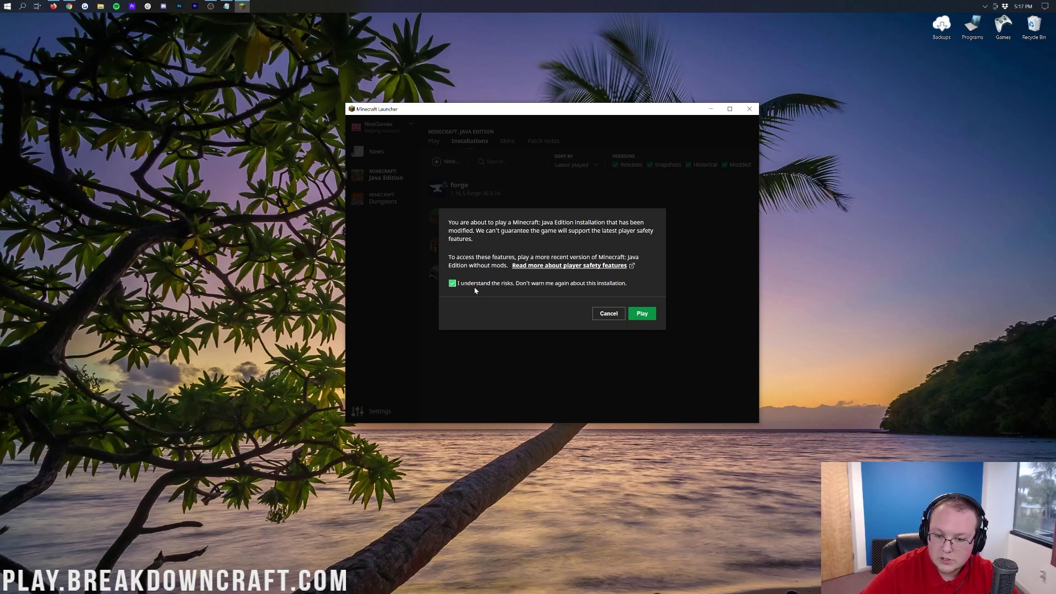
click(641, 312)
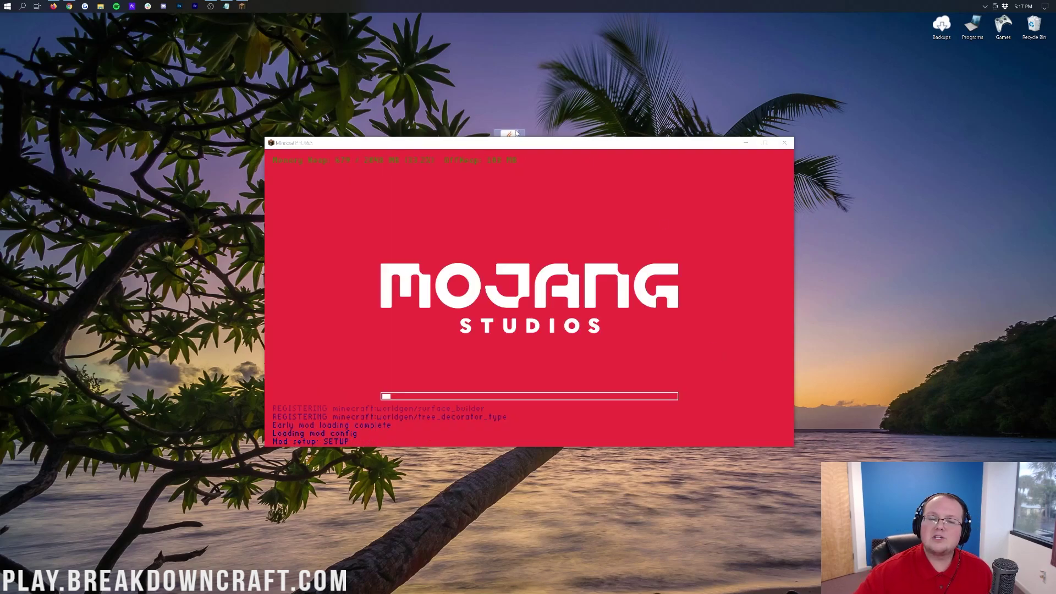
Open the mods folder from the game's mod list and put the Xaero's Minimap Forge 1.16.5 jar from the desktop into it.
drag(513, 106, 514, 95)
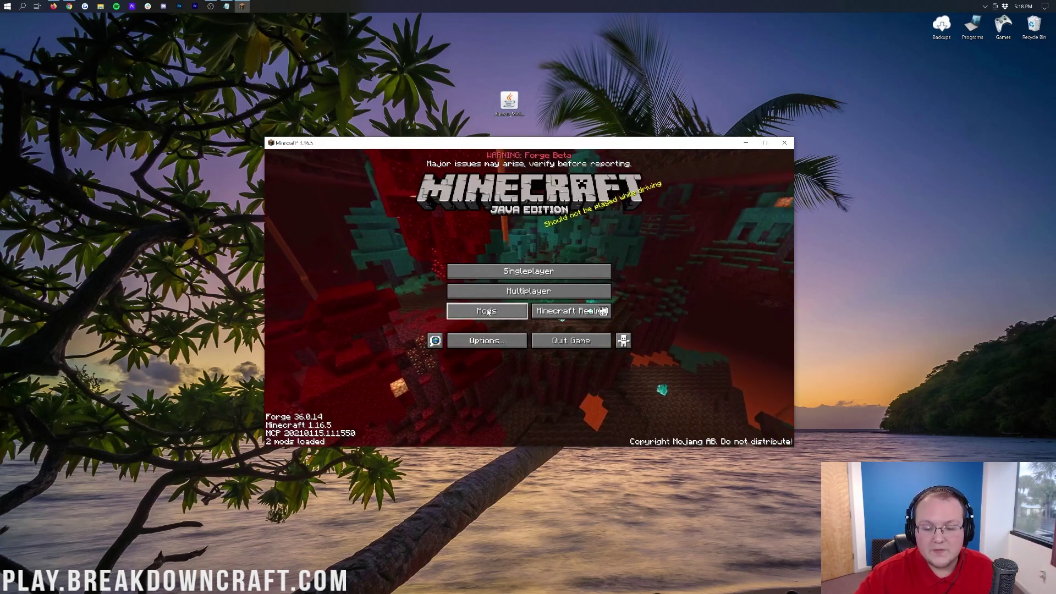
click(488, 312)
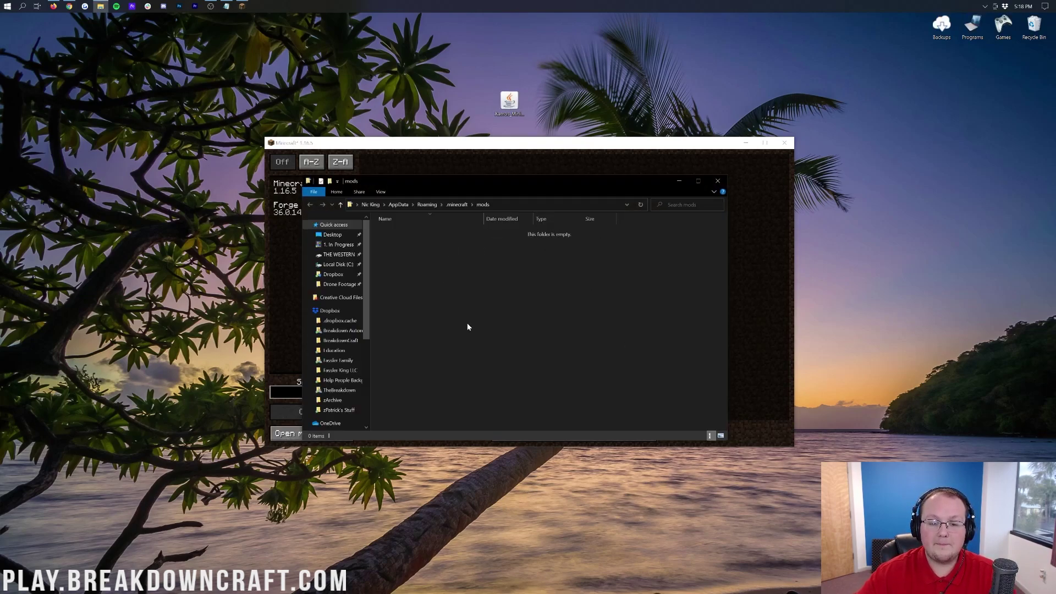
drag(541, 96, 521, 260)
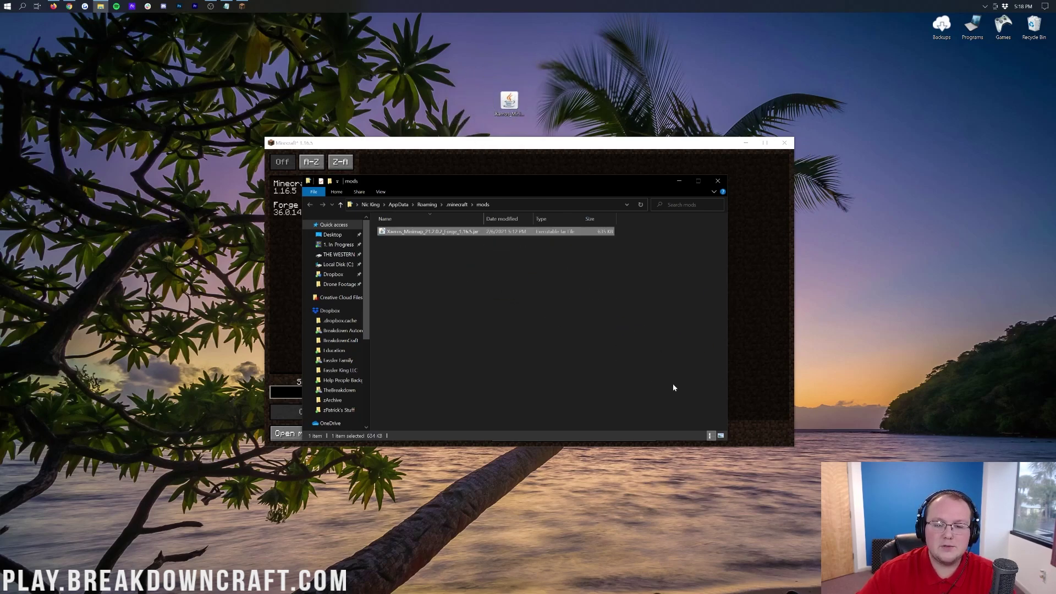
Return to the running game, leave the mod list and quit Minecraft.
click(787, 292)
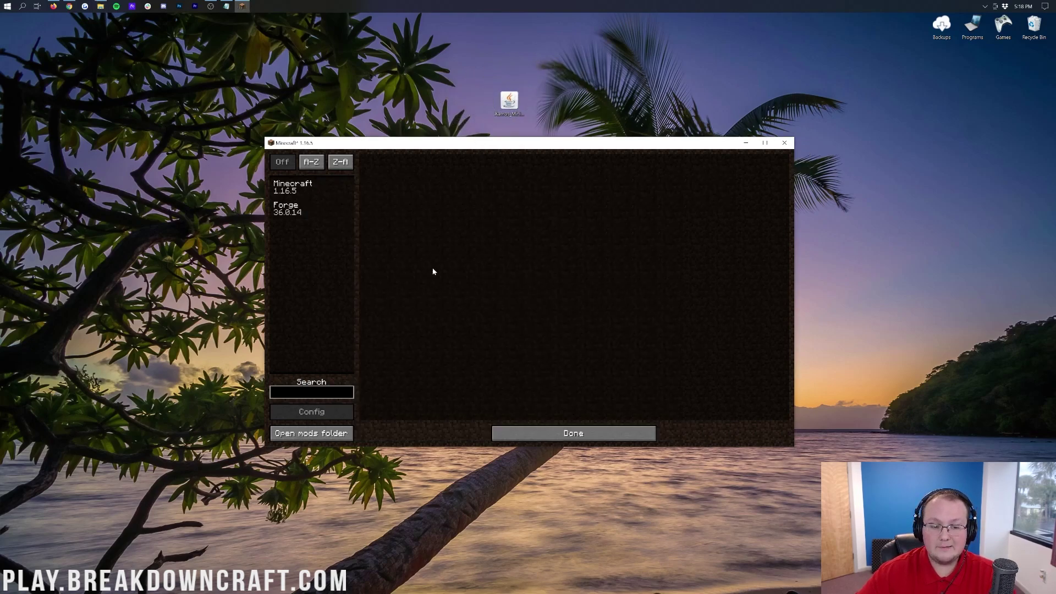
click(573, 433)
click(514, 310)
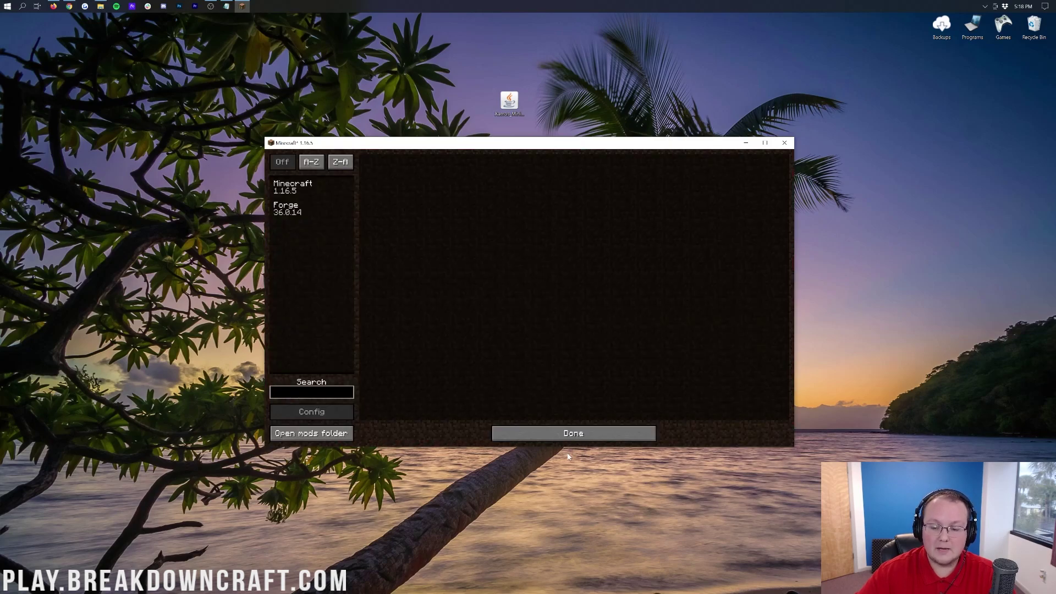
click(561, 434)
click(598, 343)
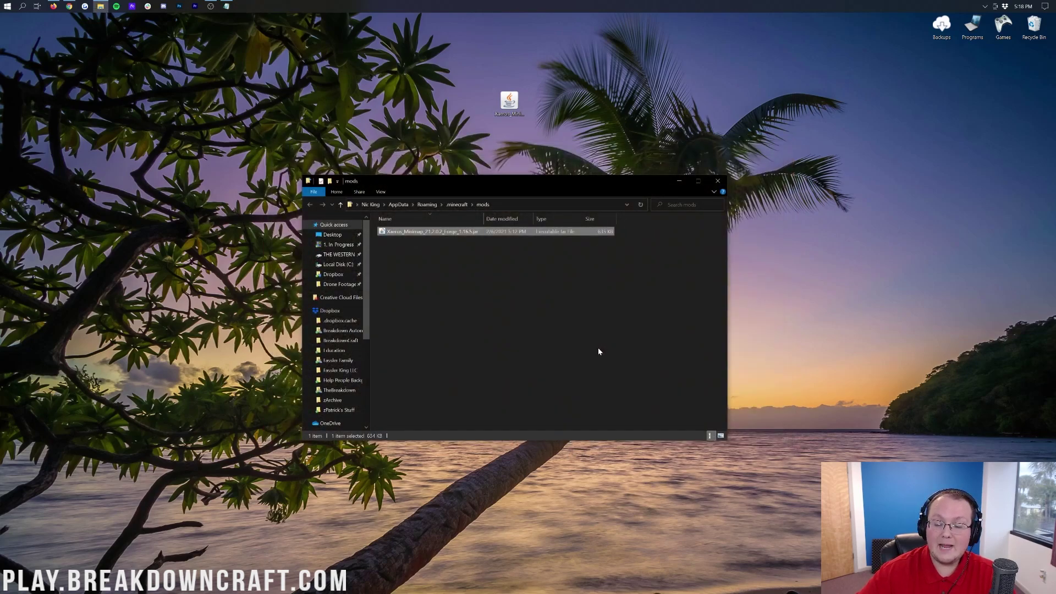
Open the Minecraft Launcher and start the game with the Play.BreakdownCraft.com installation.
click(6, 5)
text(minecraft)
key(Return)
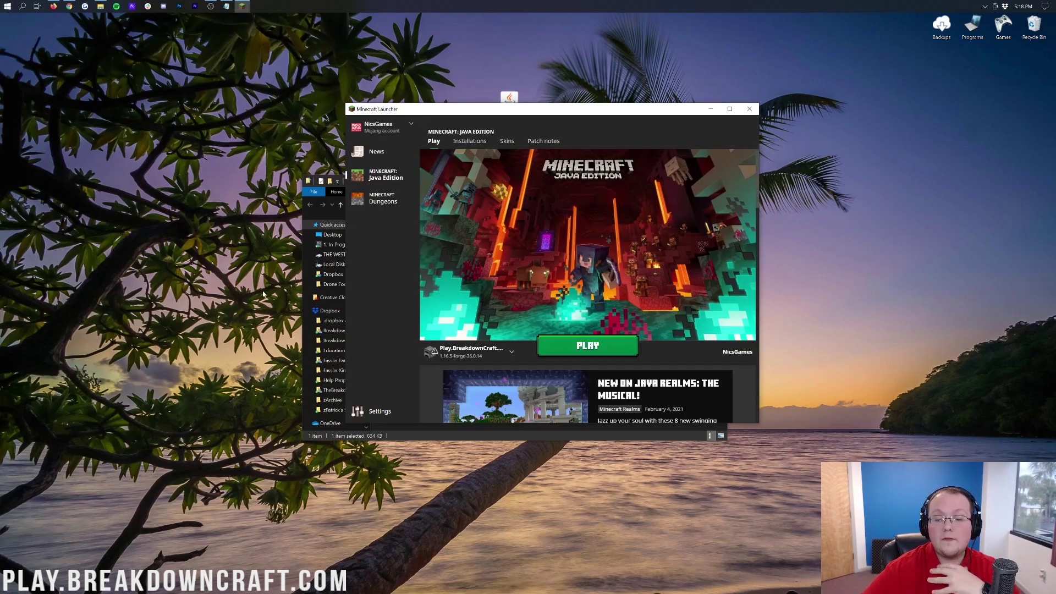
click(493, 353)
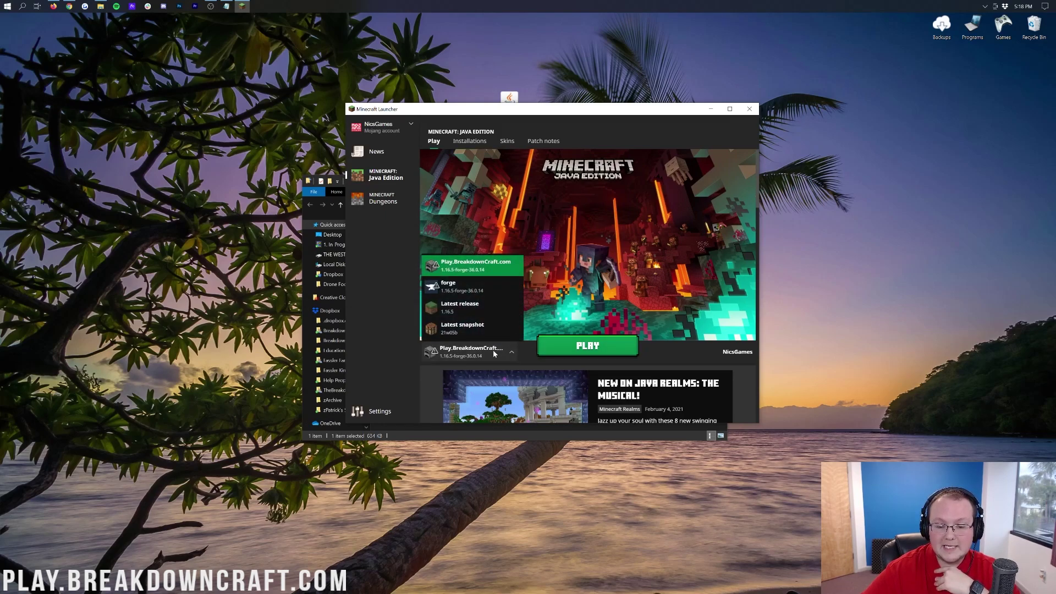
click(473, 265)
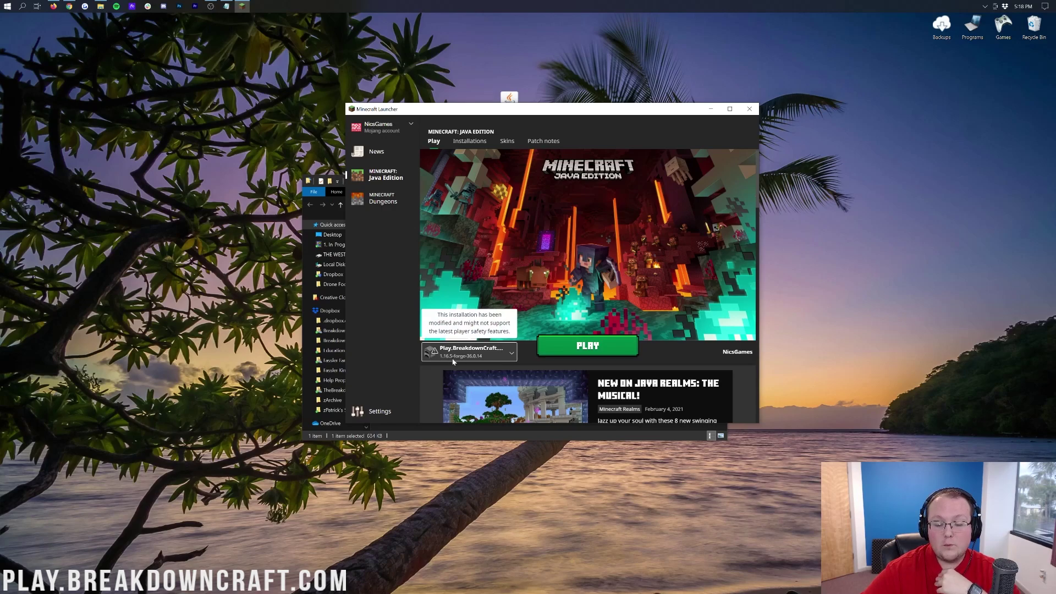
click(596, 342)
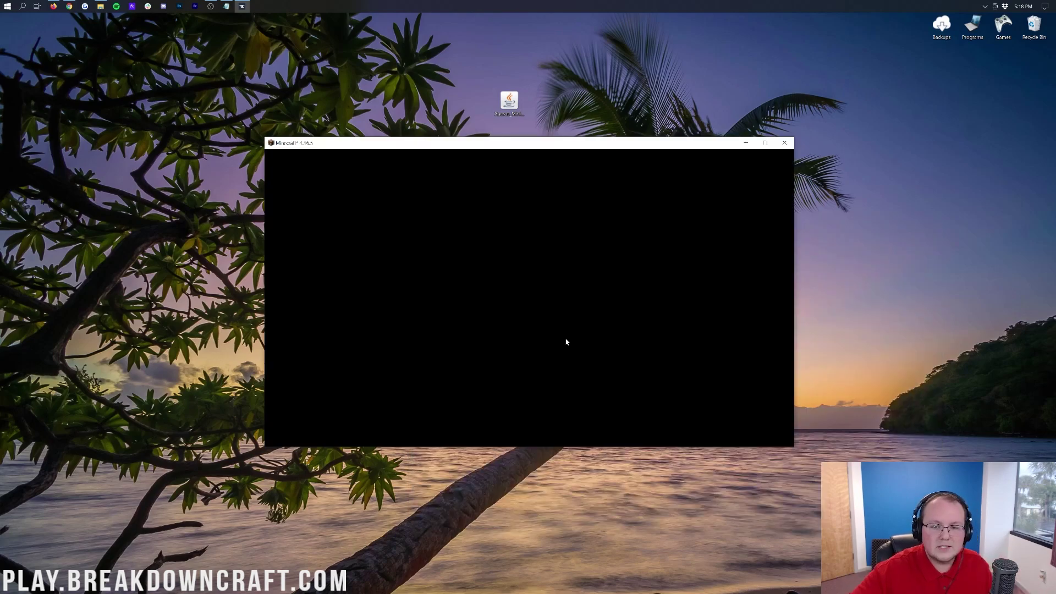
click(550, 102)
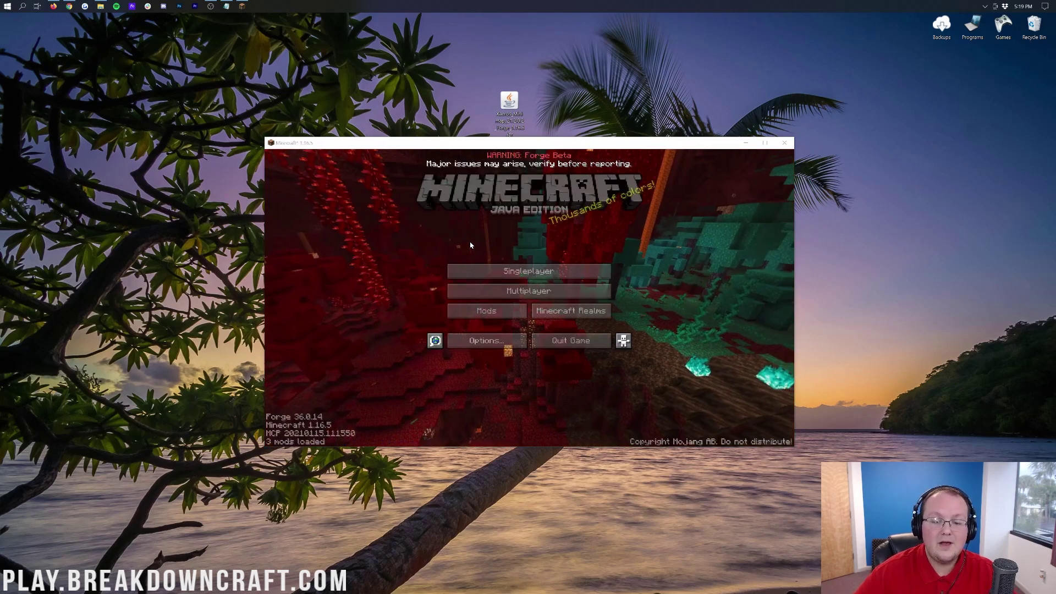
Check the details of Xaero's Minimap in the mod list and return to the title screen.
click(485, 309)
click(290, 228)
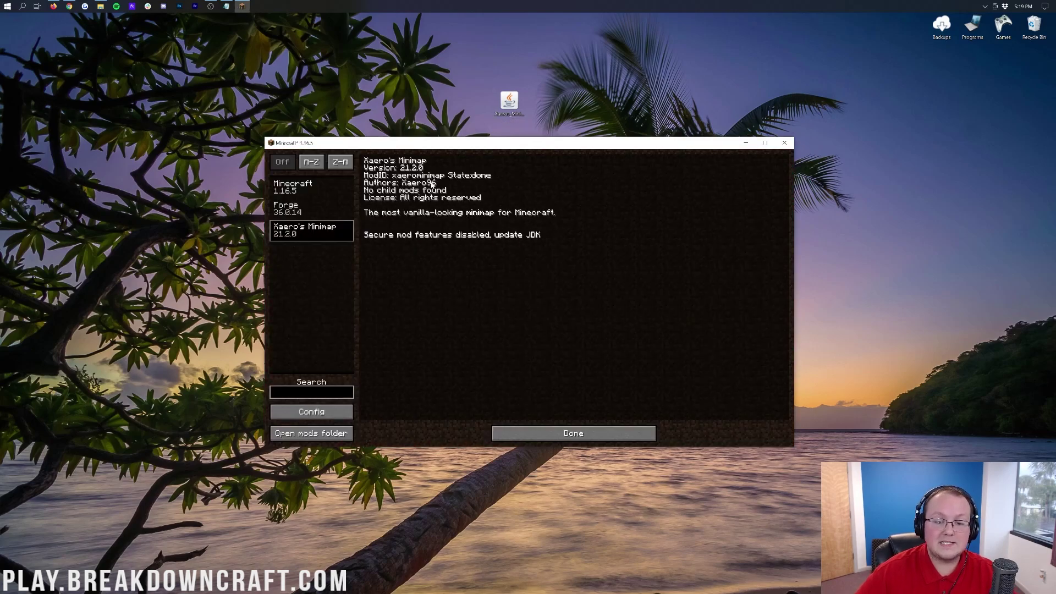
click(573, 432)
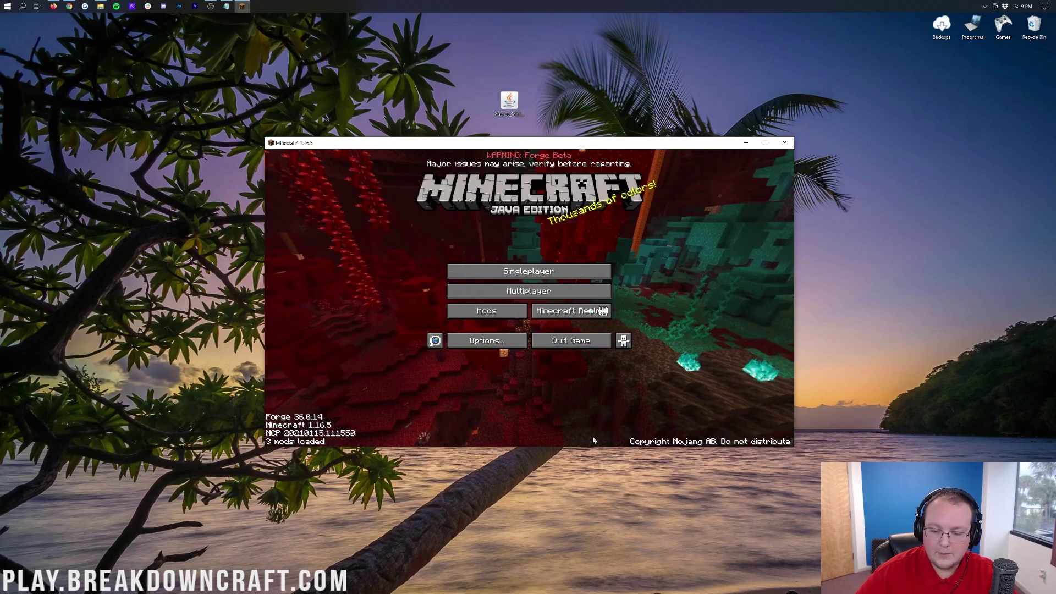
Load a saved singleplayer world.
click(572, 274)
double_click(632, 206)
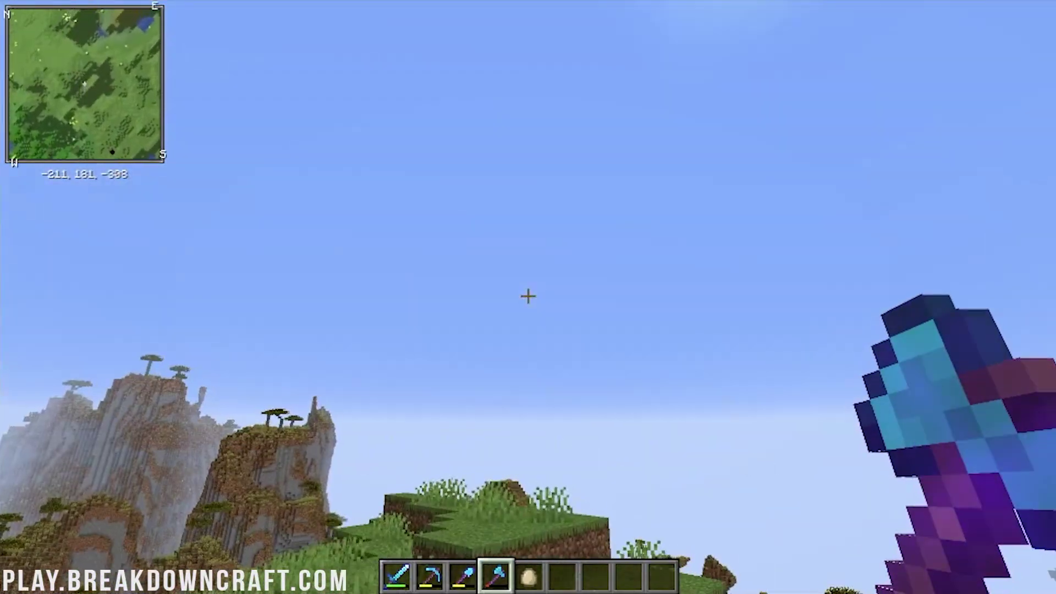
key(t)
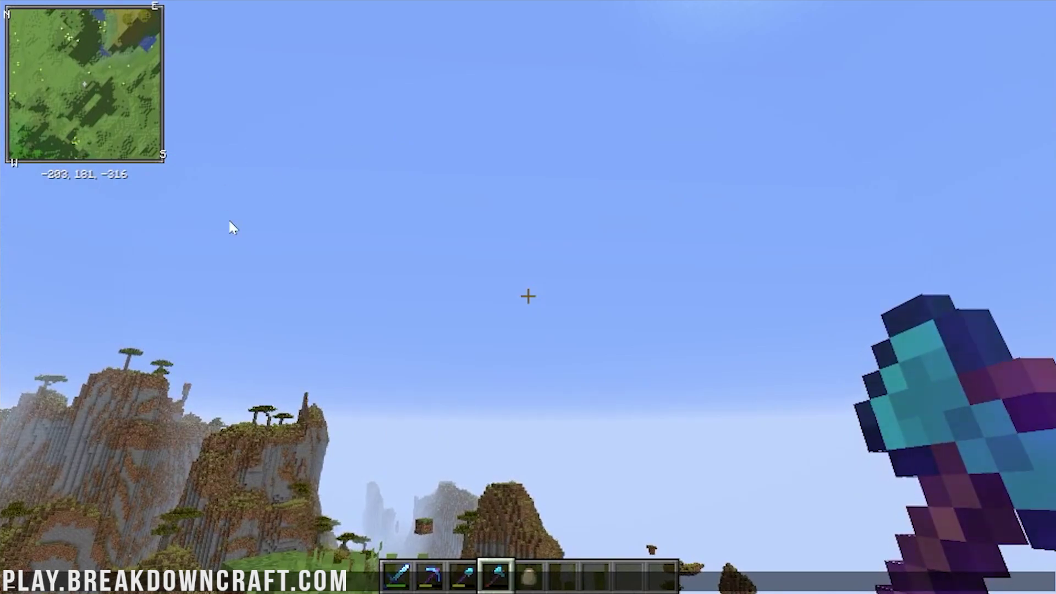
key(Escape)
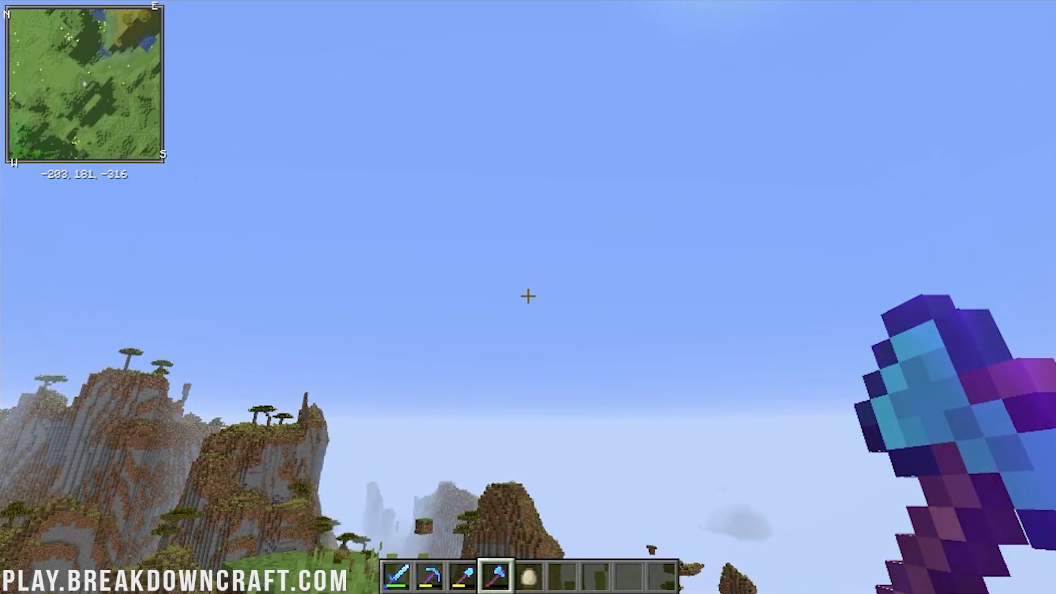
key(p)
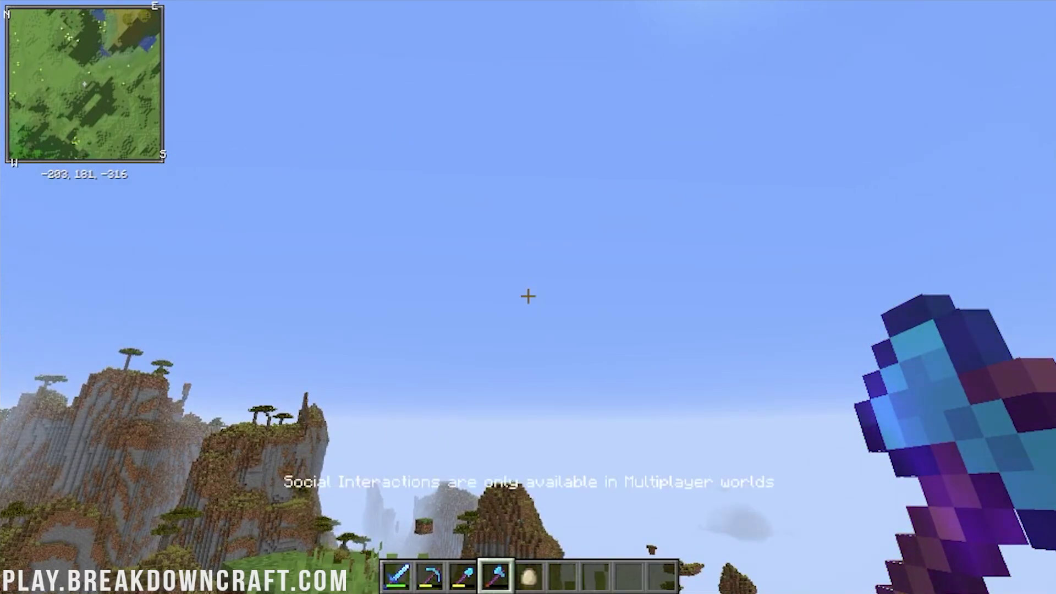
key(u)
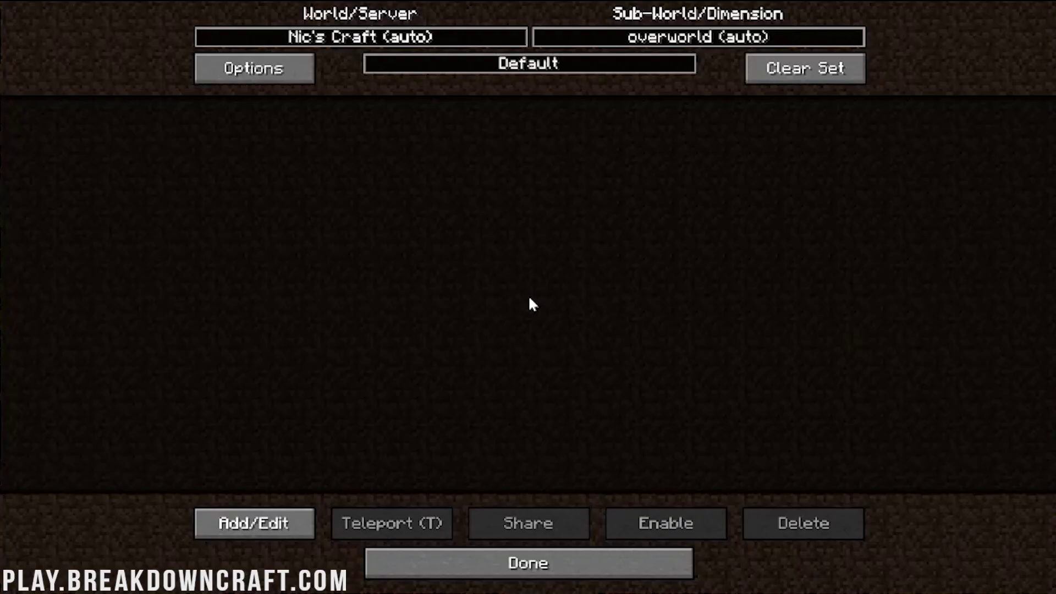
key(Escape)
Open the Minimap Settings and set the minimap size to 250.
key(y)
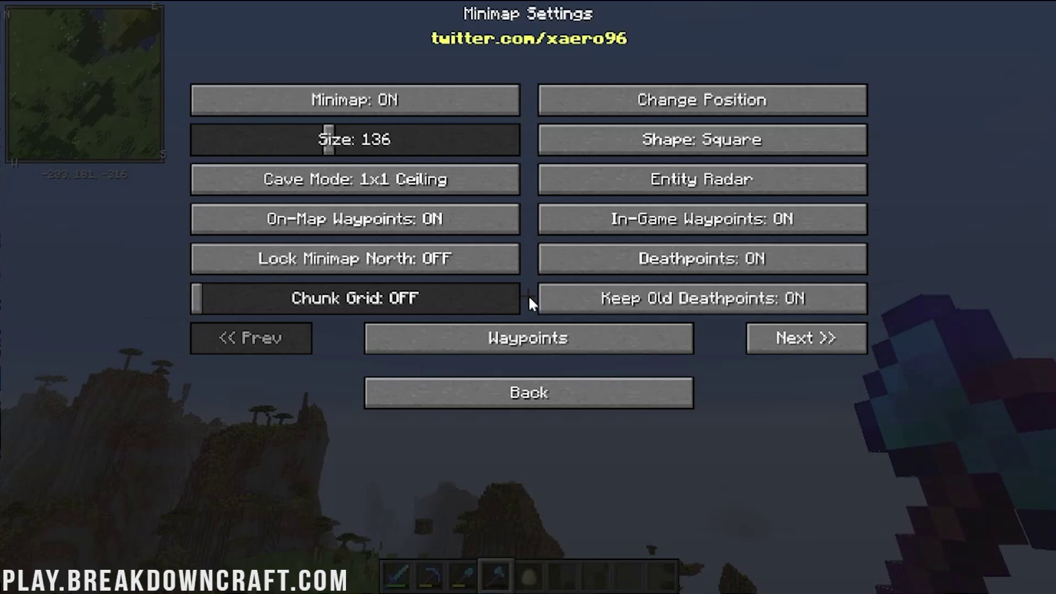
key(Escape)
key(y)
mouse_move(470, 183)
drag(448, 139, 1052, 113)
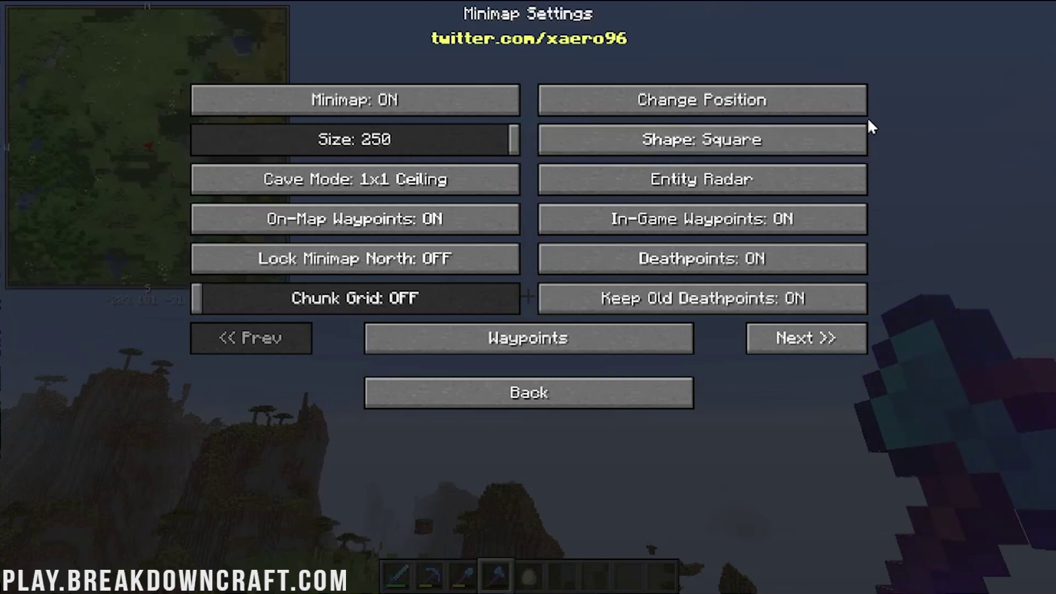
Adjust the minimap's on-screen position, keeping it in the upper-left corner of the game view, and confirm it.
click(759, 107)
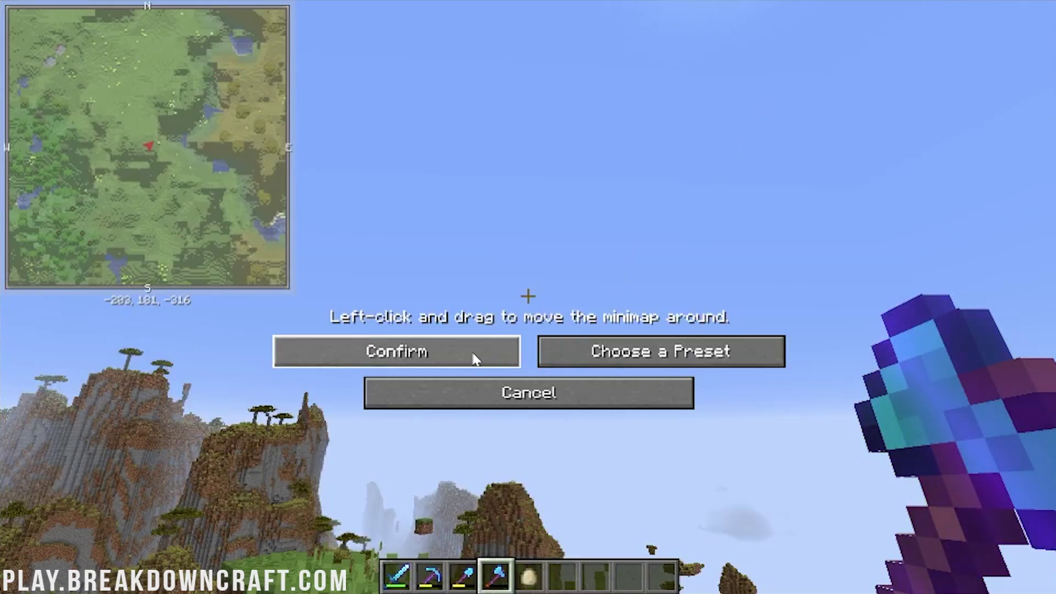
drag(231, 212, 82, 172)
click(447, 338)
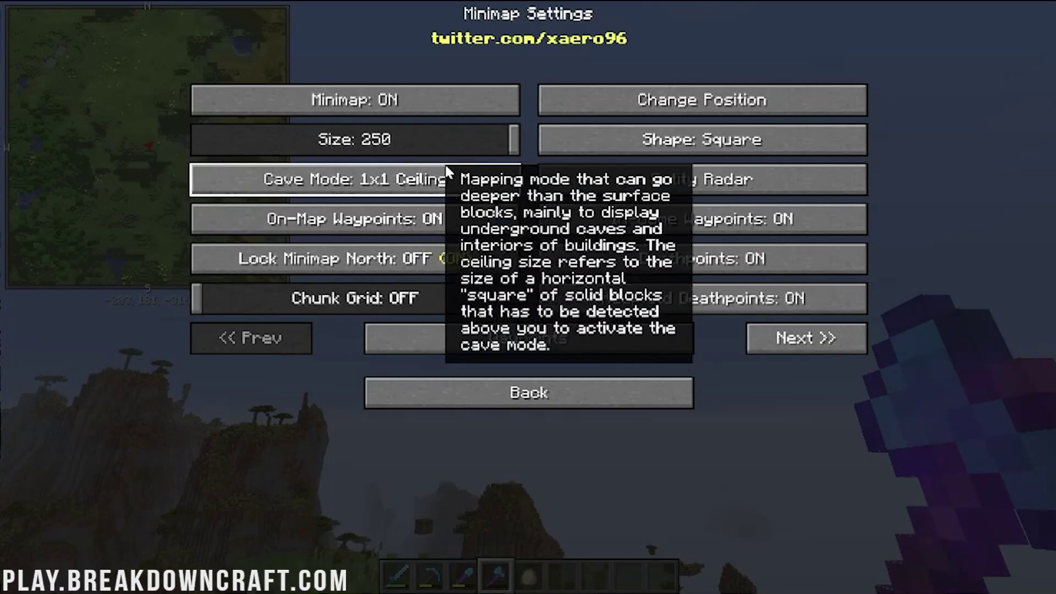
Cycle the Cave Mode setting through its options back to 1x1 Ceiling.
click(436, 184)
click(435, 181)
click(435, 181)
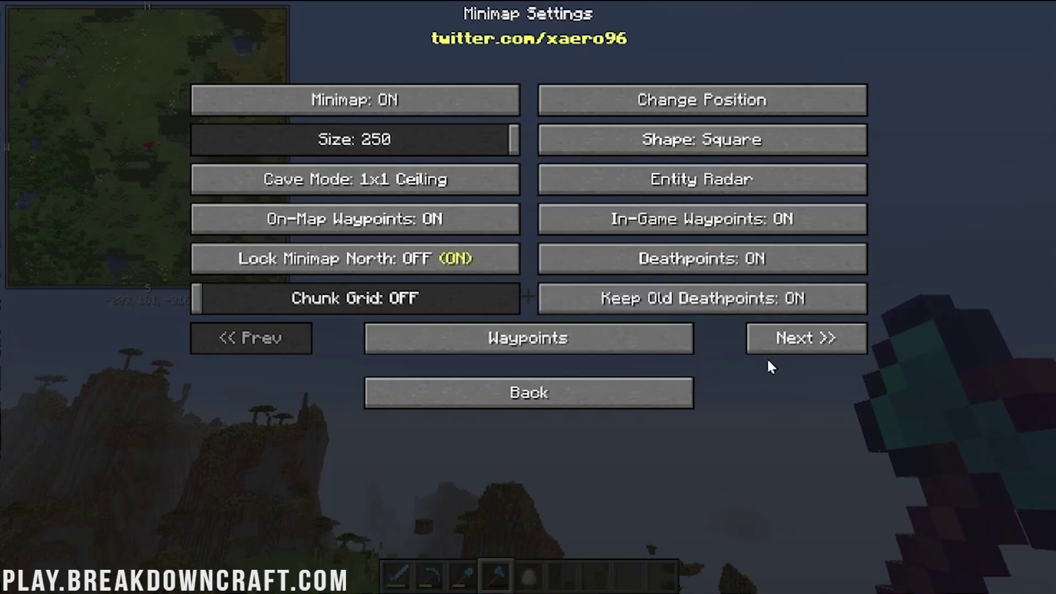
Add a waypoint named Test Tutorial at the current location and return to the game.
click(609, 348)
click(254, 523)
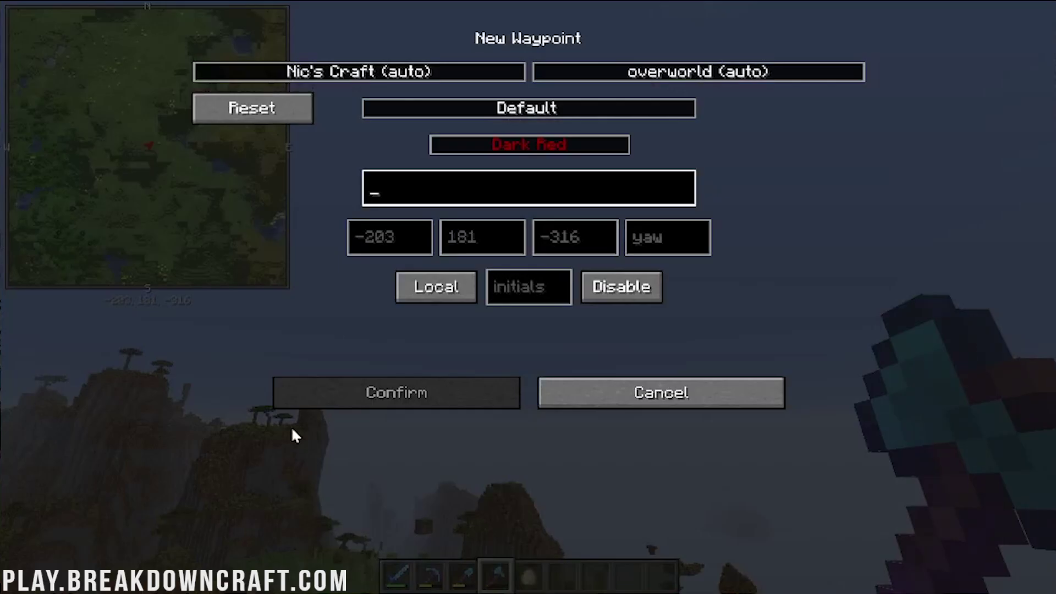
text(Test Tutorial)
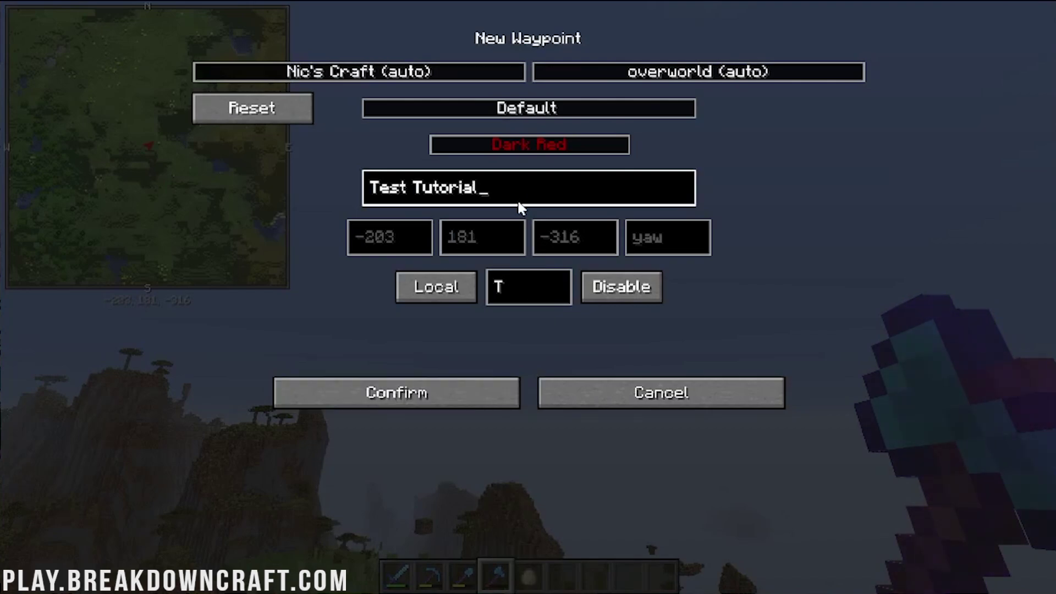
click(464, 396)
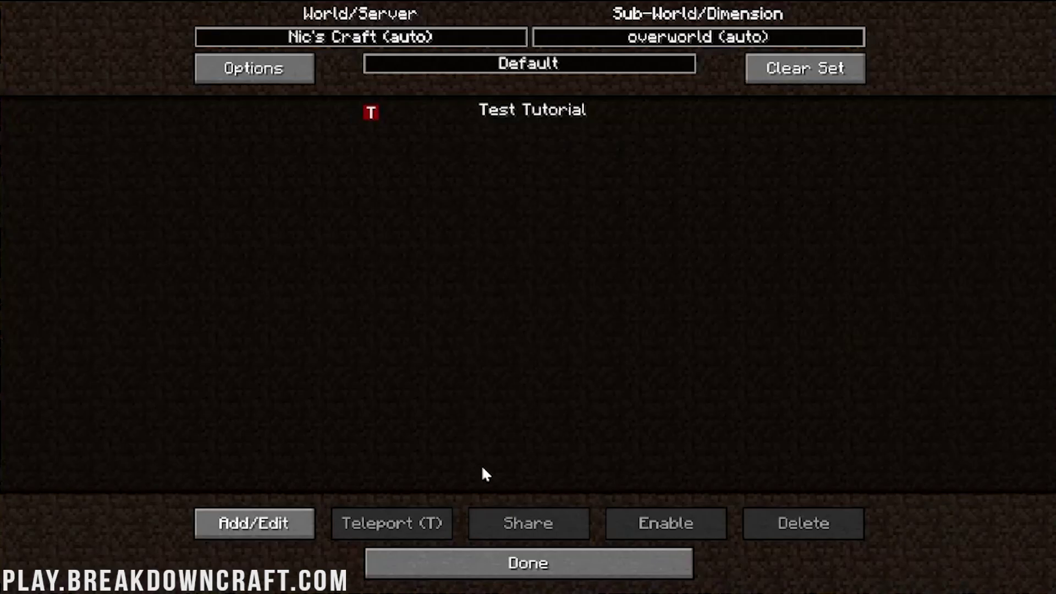
click(604, 561)
click(572, 391)
Fly away from the Test Tutorial waypoint to examine its marker in the world and on the minimap.
key(space)
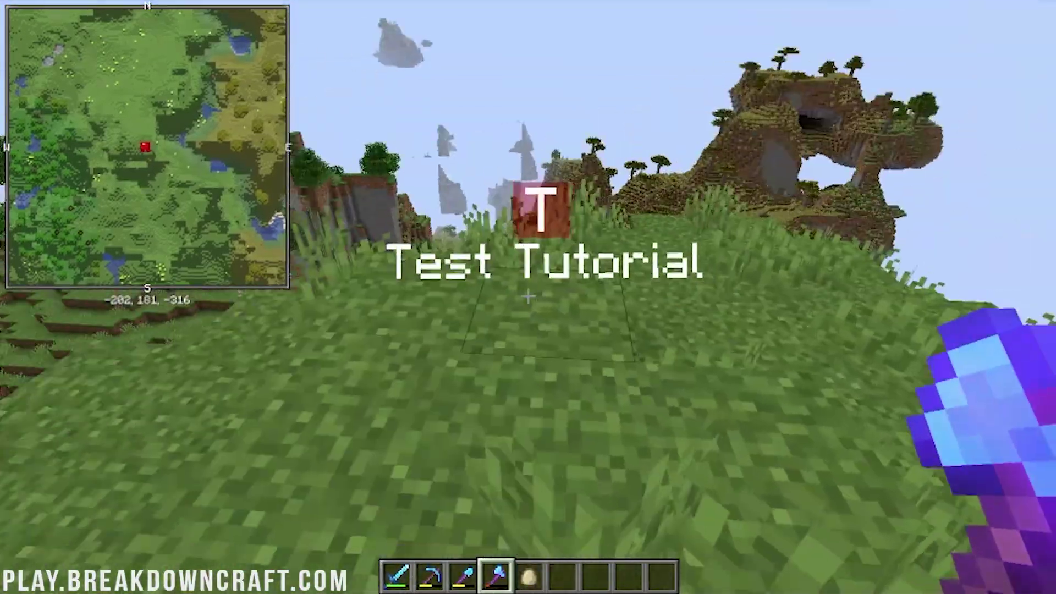
key(w)
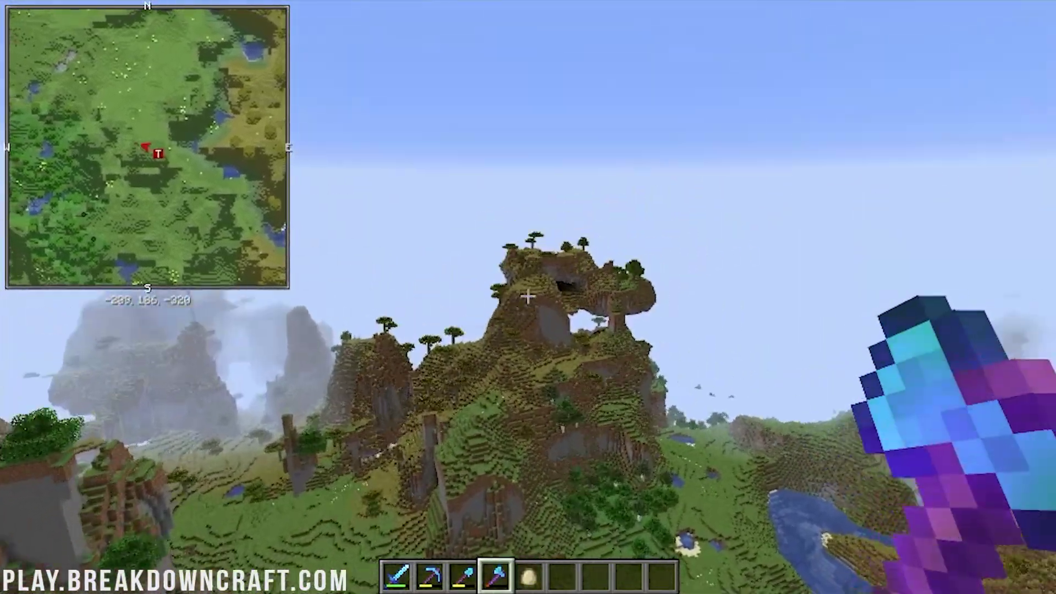
key(w)
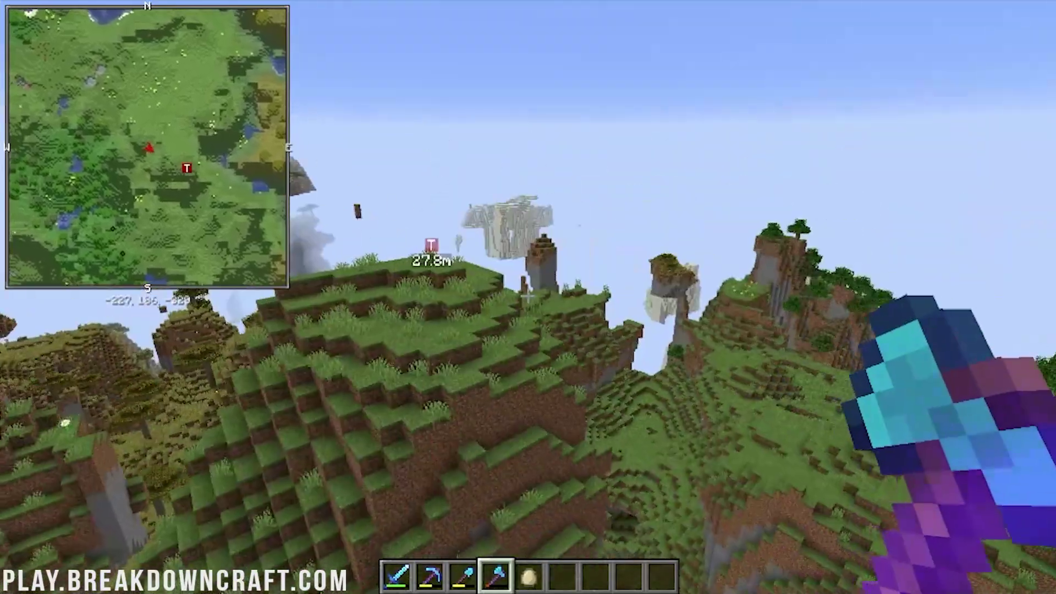
key(w)
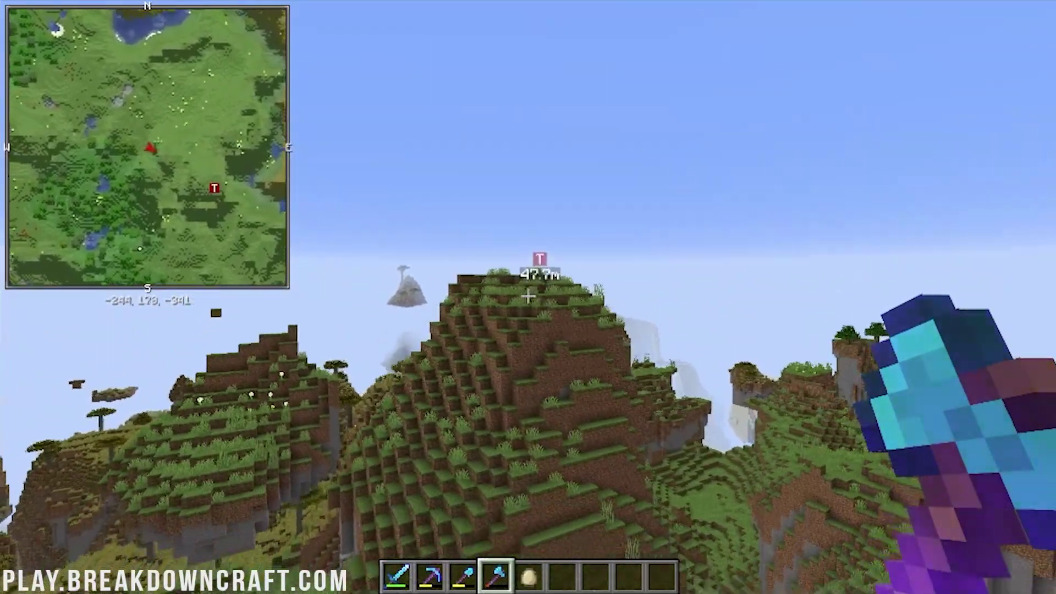
key(w)
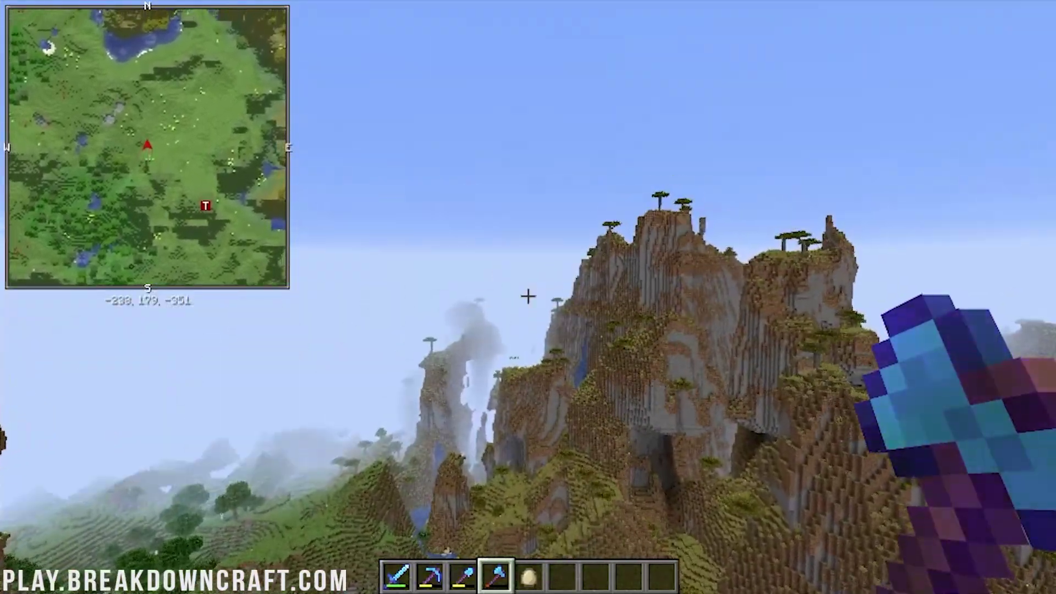
key(w)
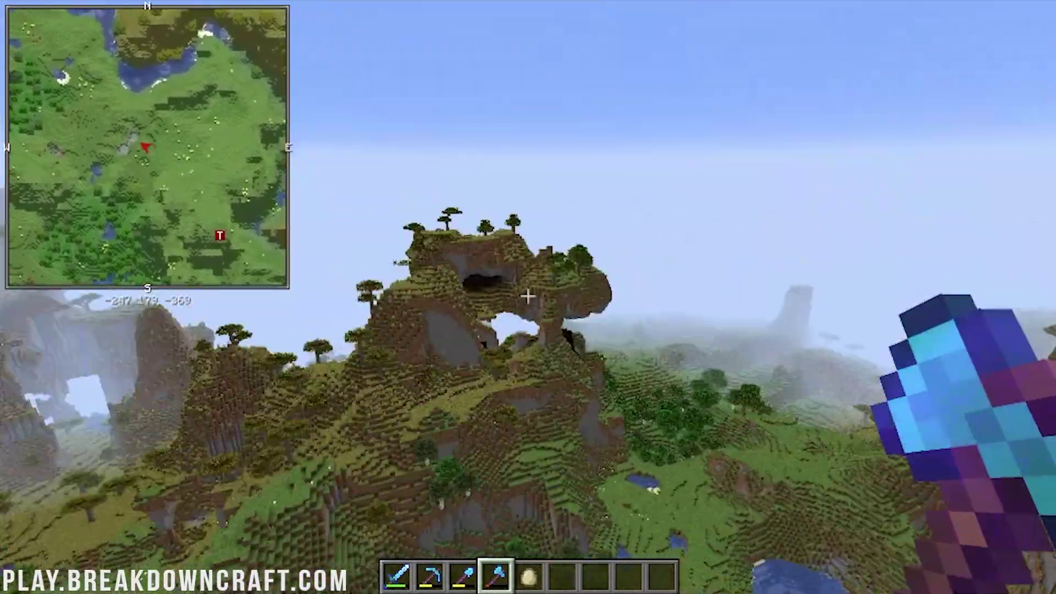
key(w)
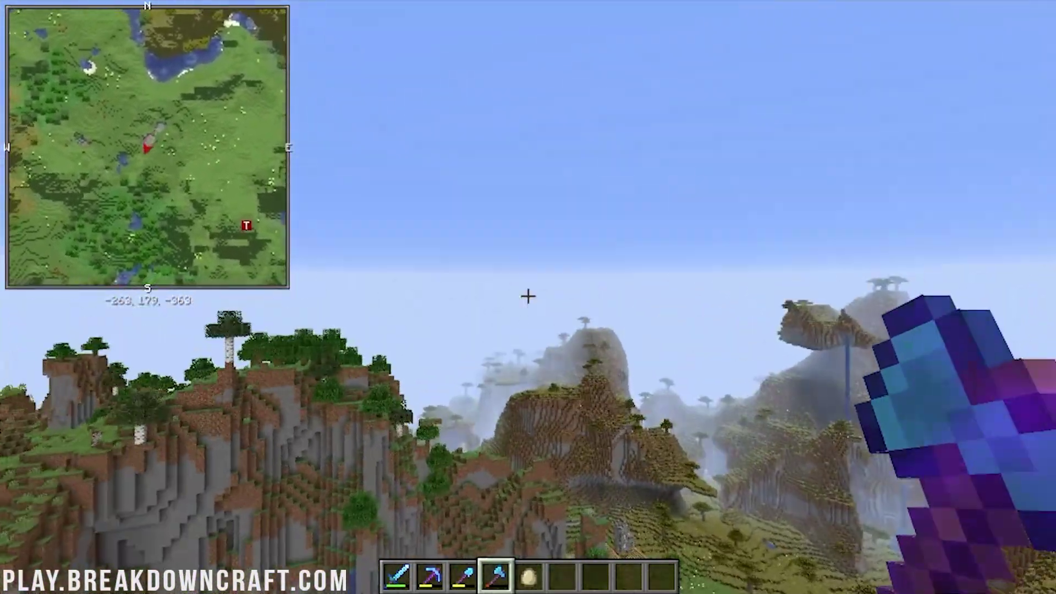
Change the Zoom option in the Minimap Settings so the minimap covers a much wider area.
key(y)
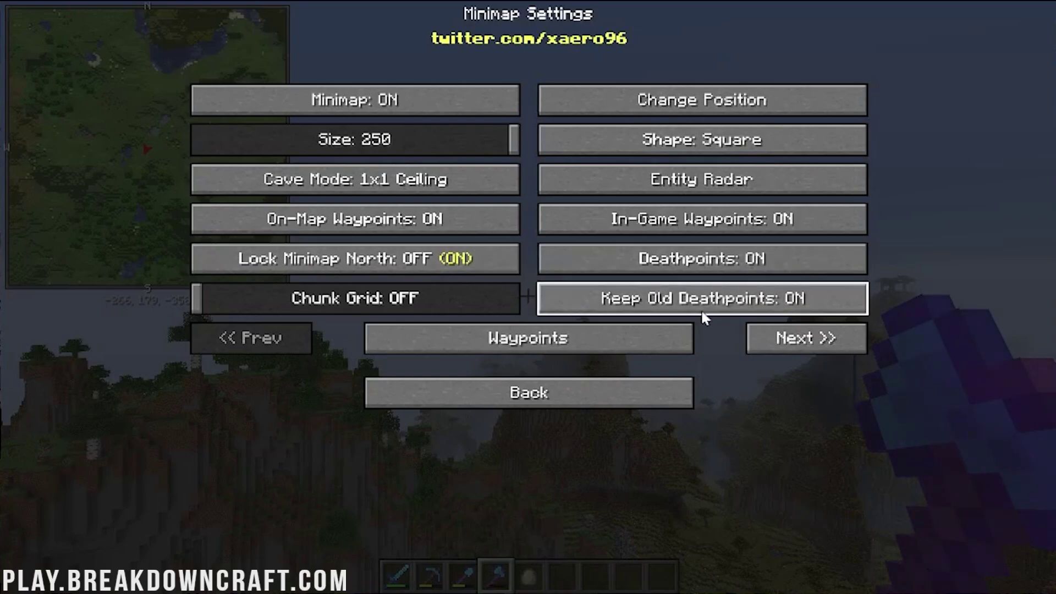
click(799, 339)
click(799, 339)
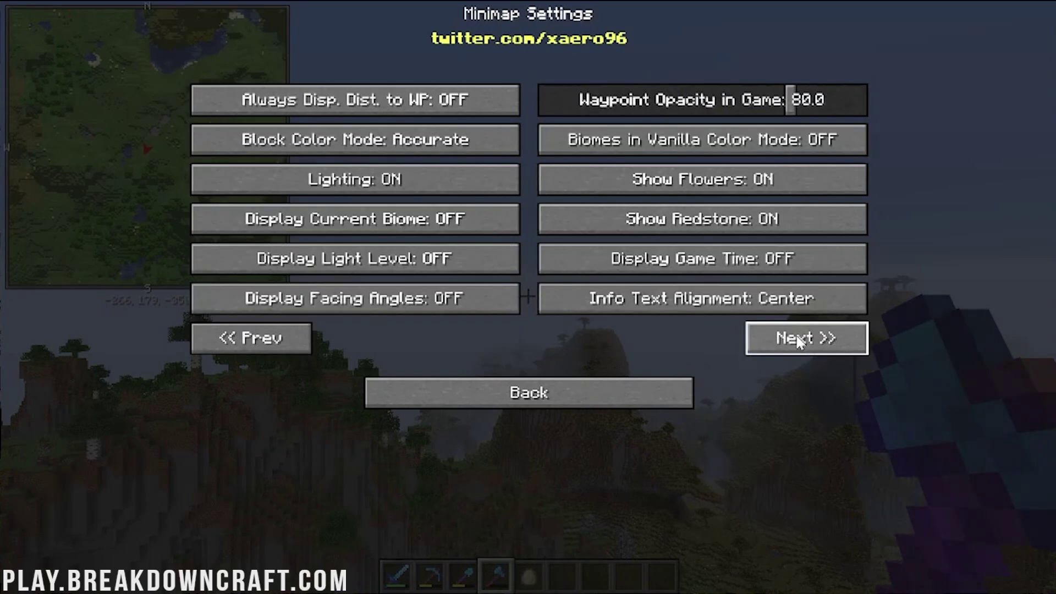
click(798, 339)
click(253, 341)
click(253, 341)
click(349, 104)
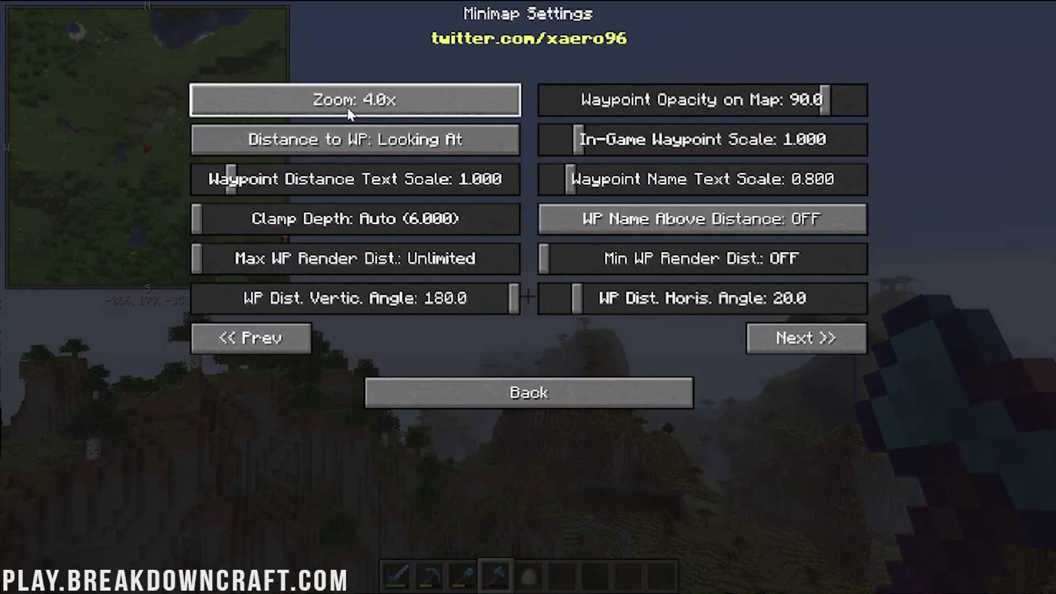
Look through the remaining pages of Minimap Settings up to the last one, then return to the game.
click(849, 338)
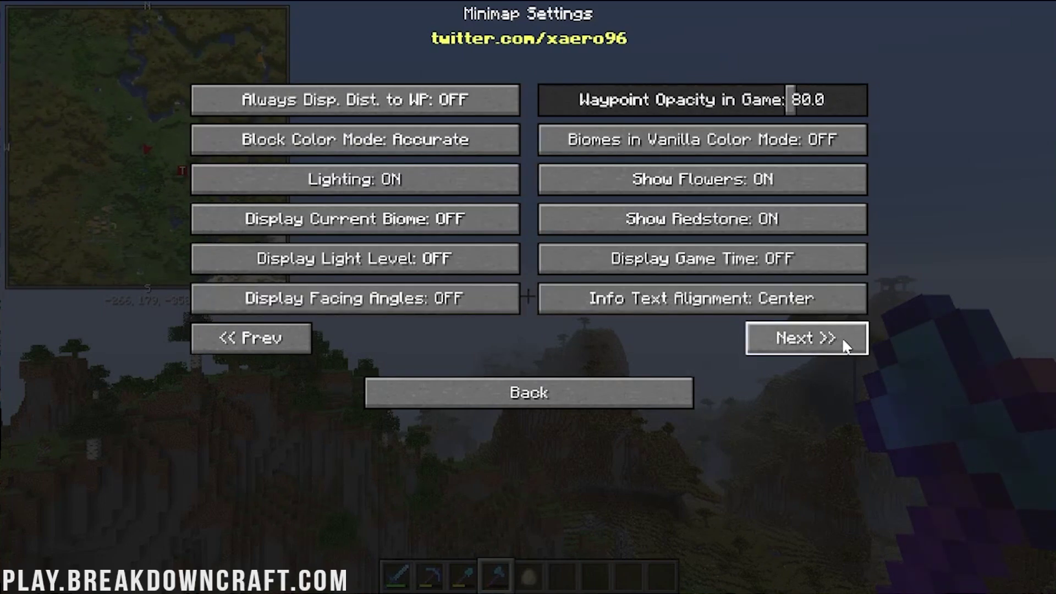
click(853, 337)
click(836, 344)
click(834, 341)
click(834, 339)
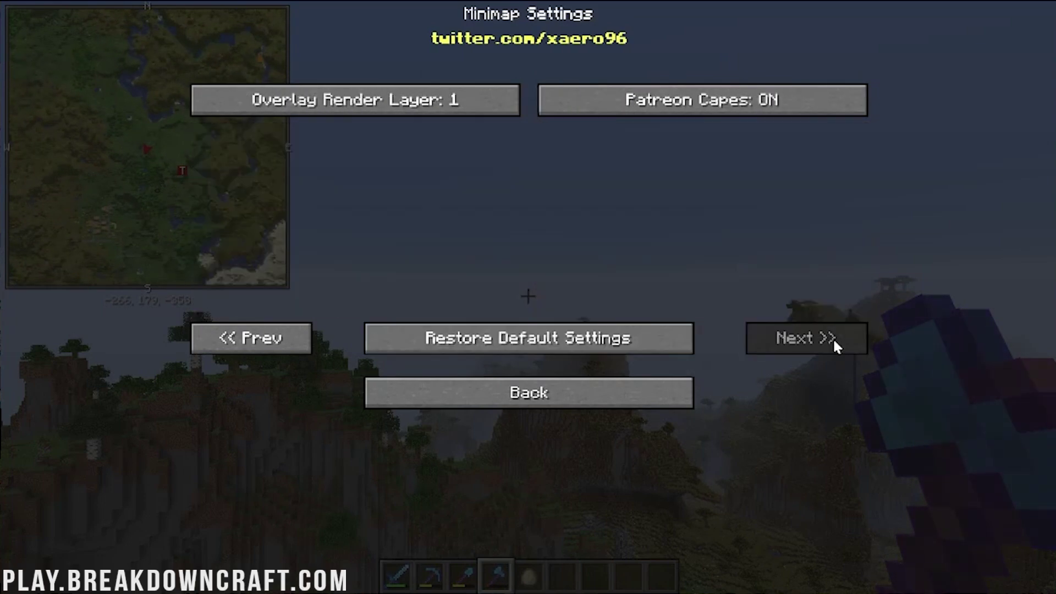
click(631, 390)
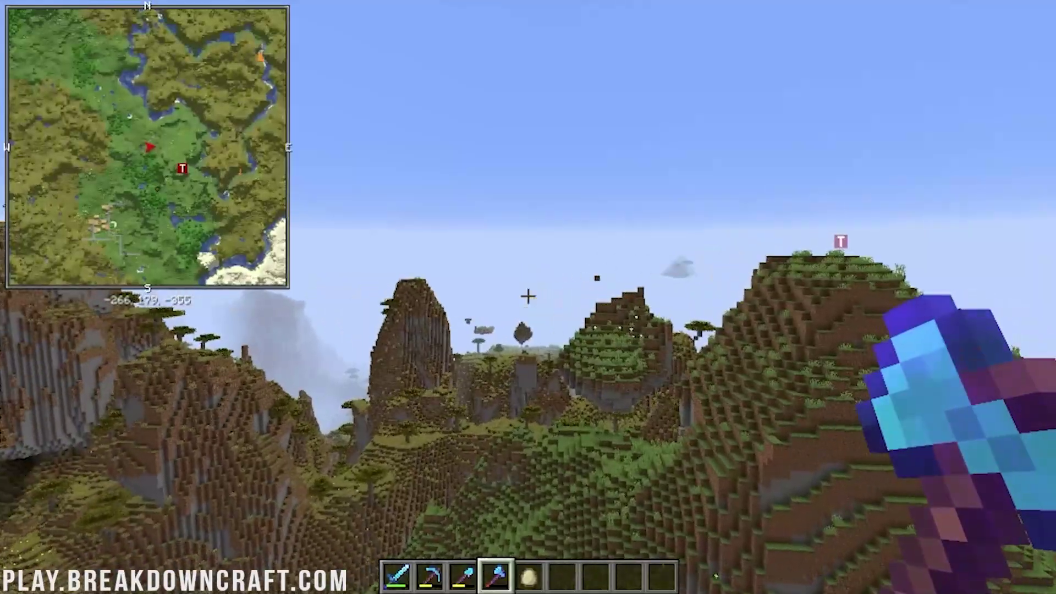
Fly around over the terrain to examine the wider minimap view and the waypoint marker on it.
key(w)
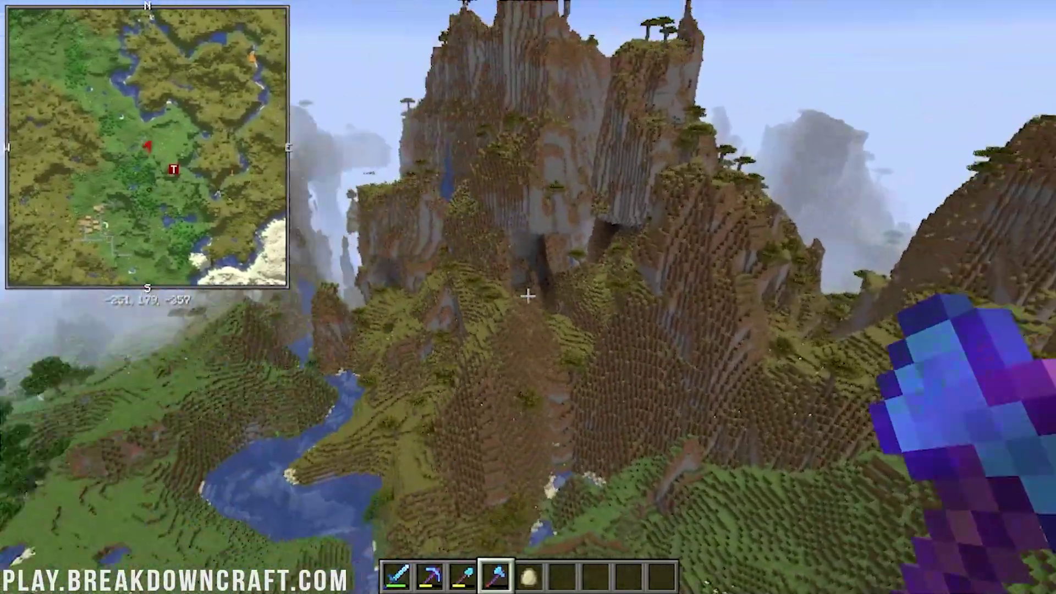
key(w)
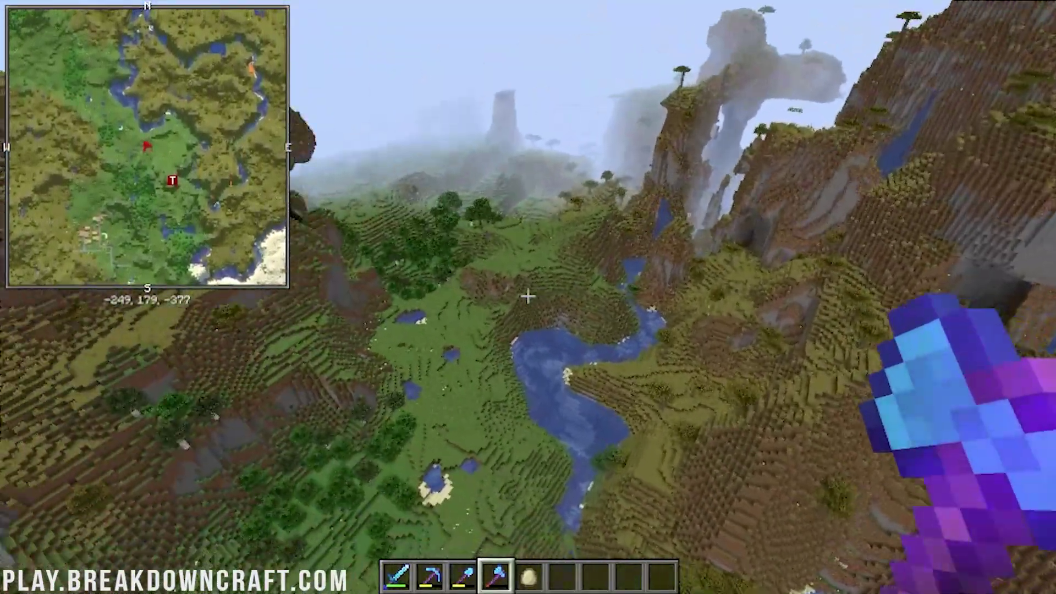
key(w)
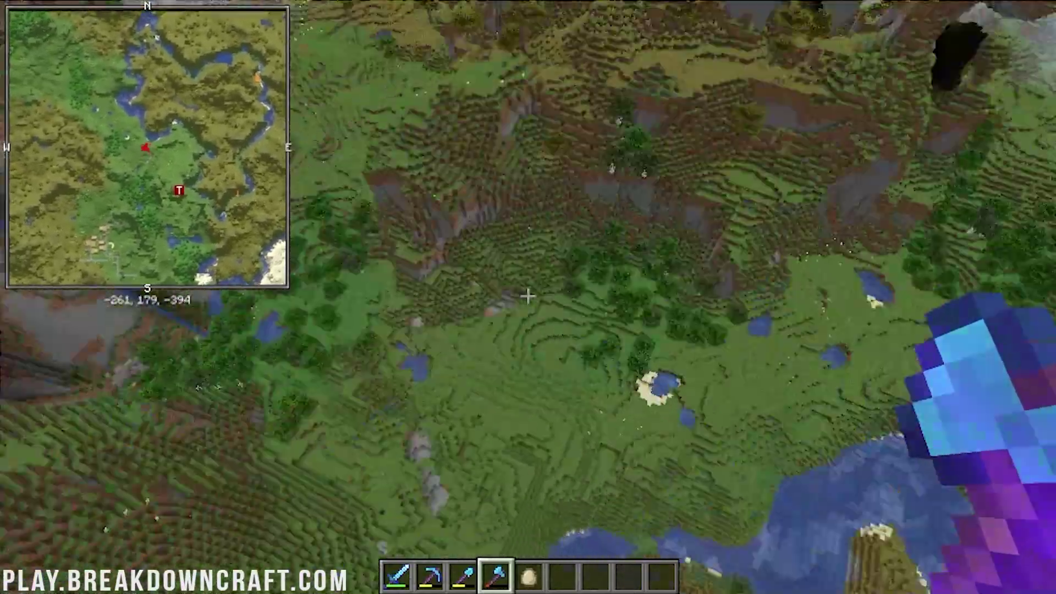
key(w)
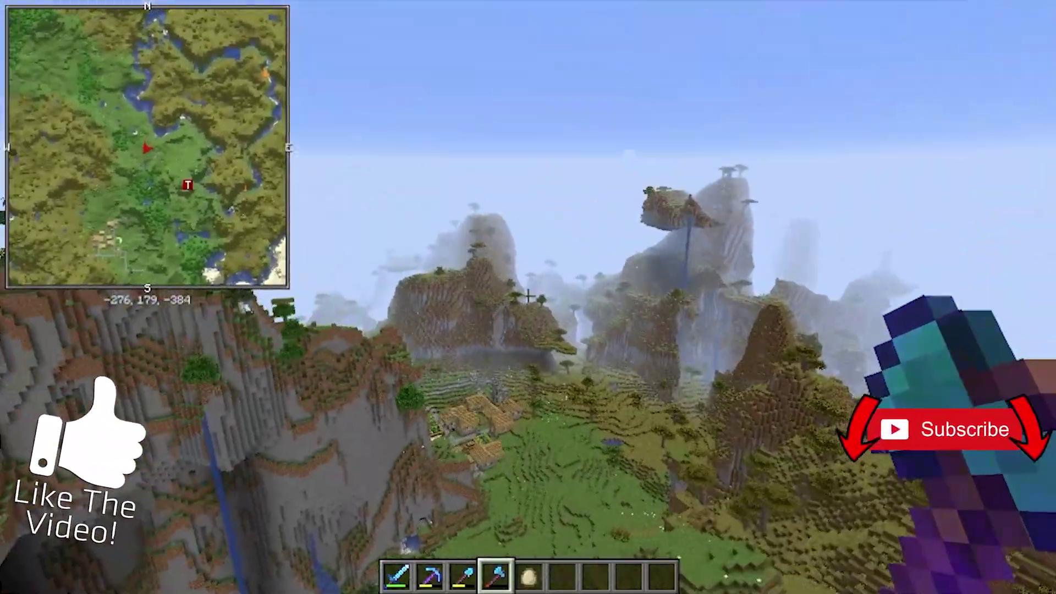
key(w)
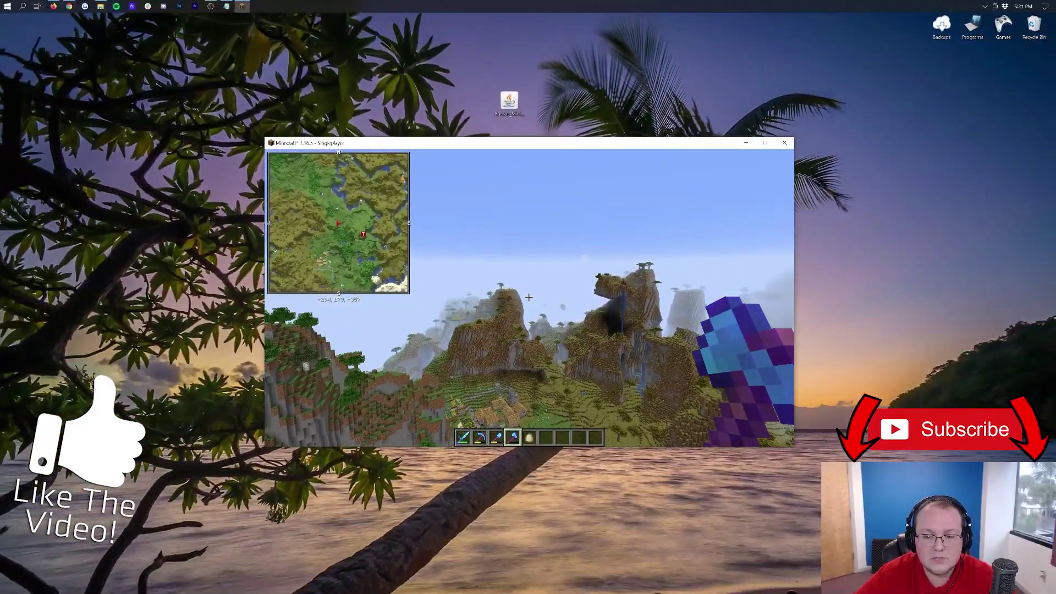
key(w)
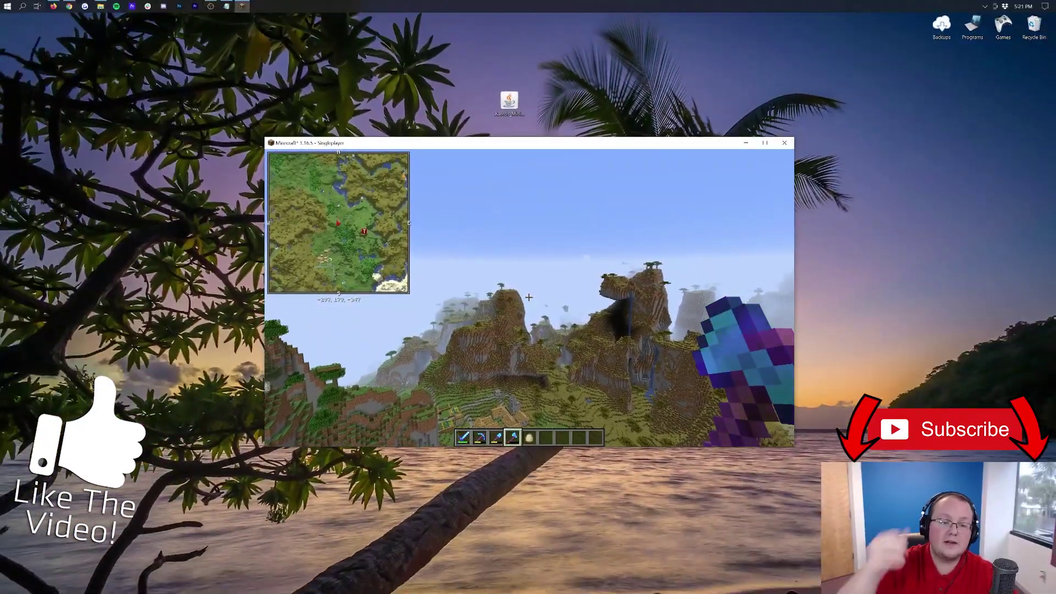
key(w)
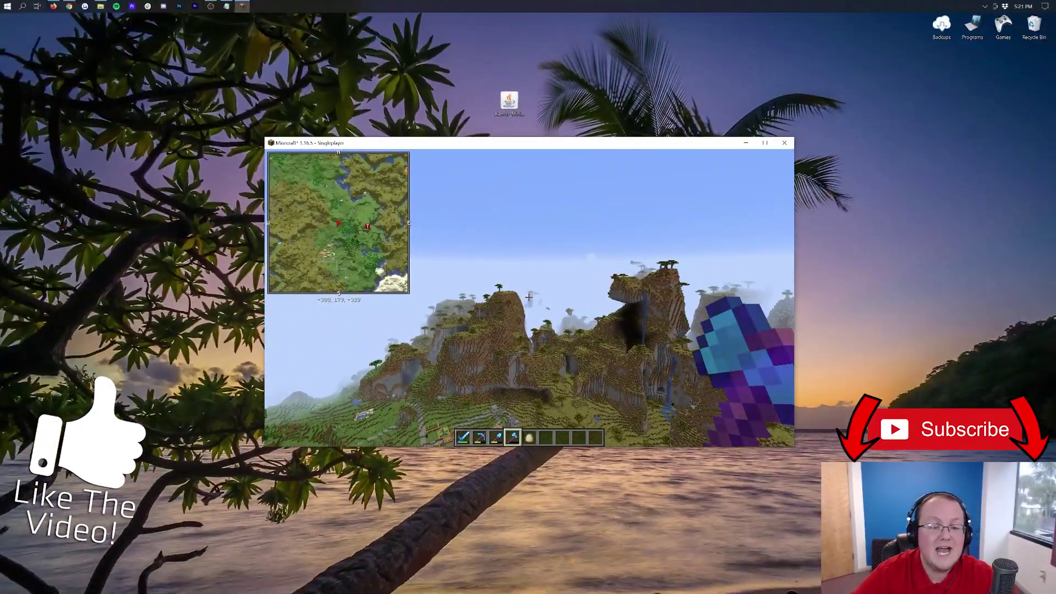
key(w)
key(w)
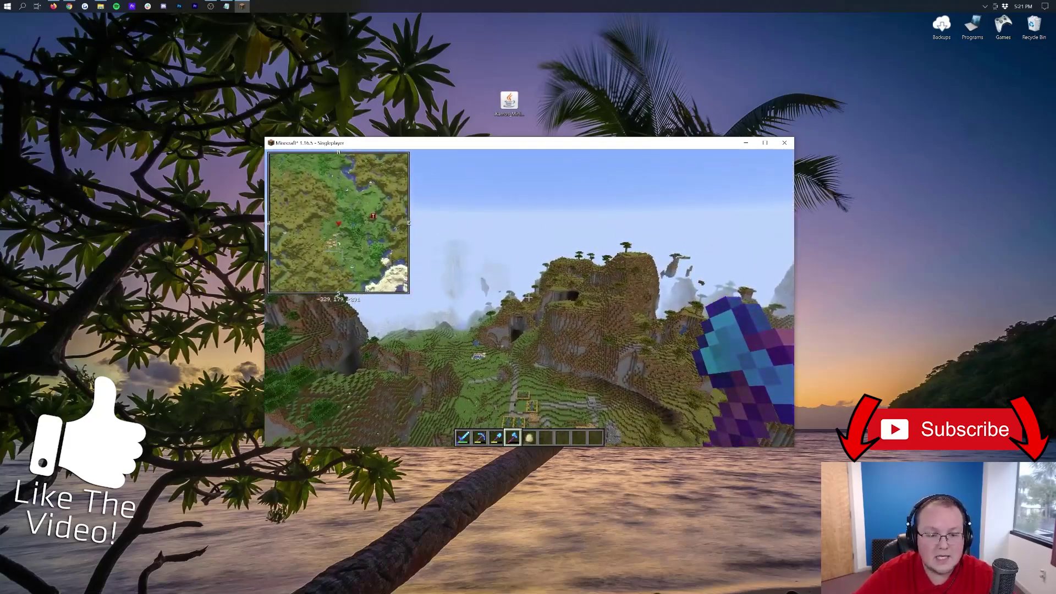
key(w)
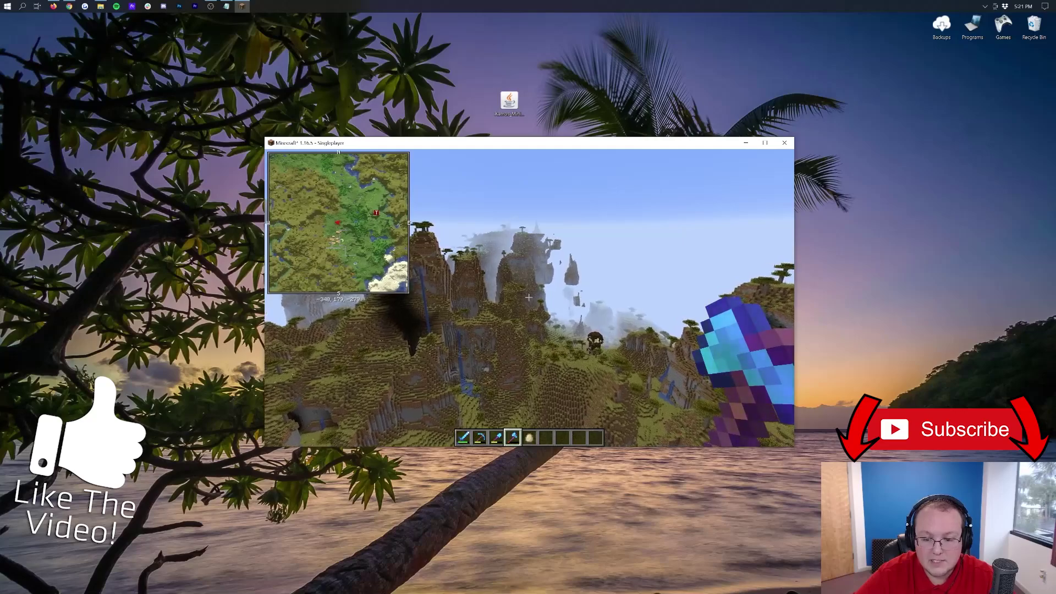
key(w)
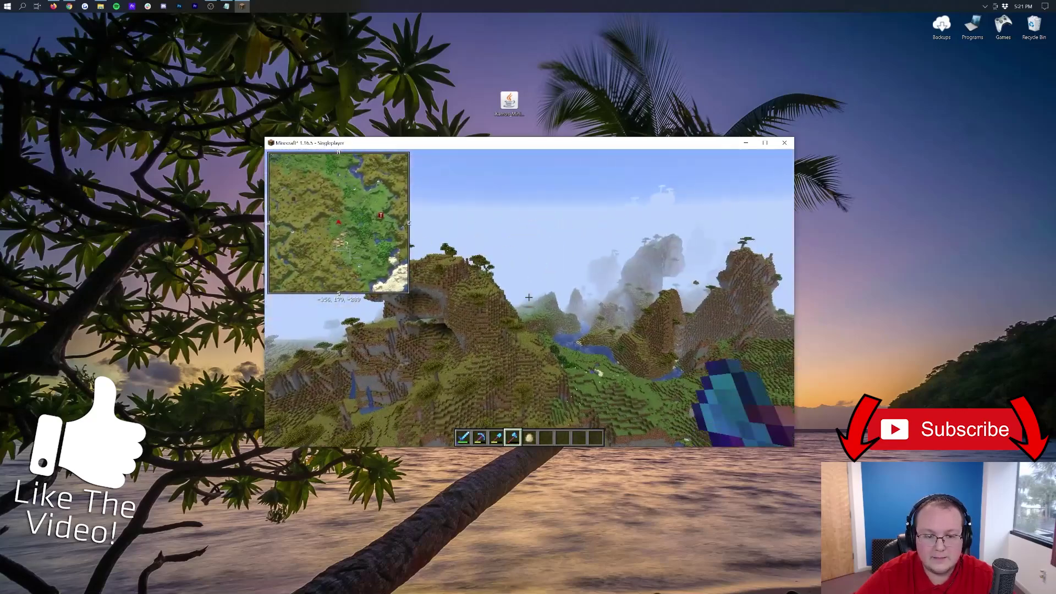
key(w)
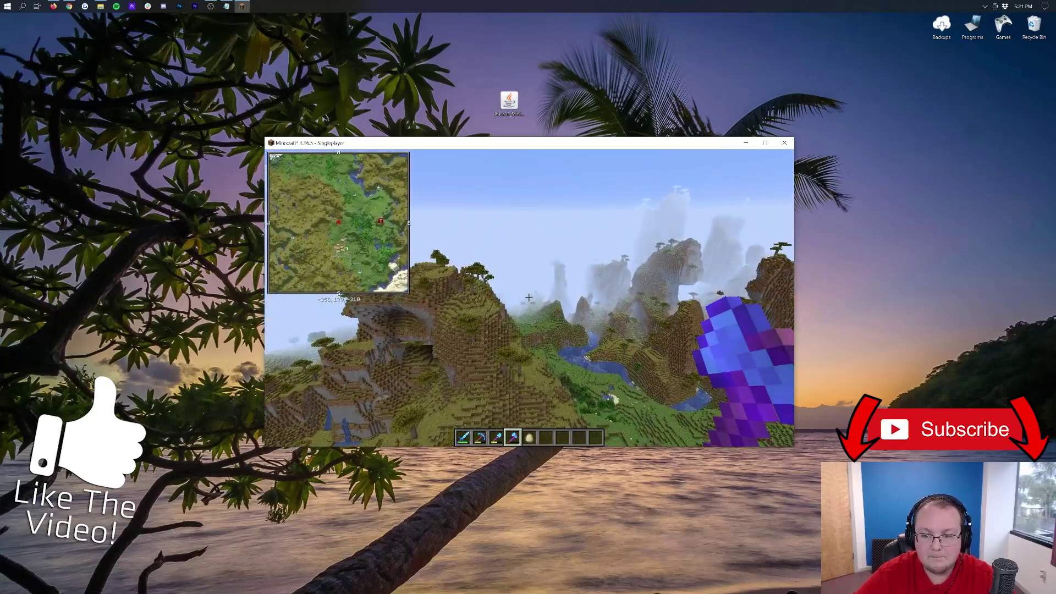
key(w)
key(w)
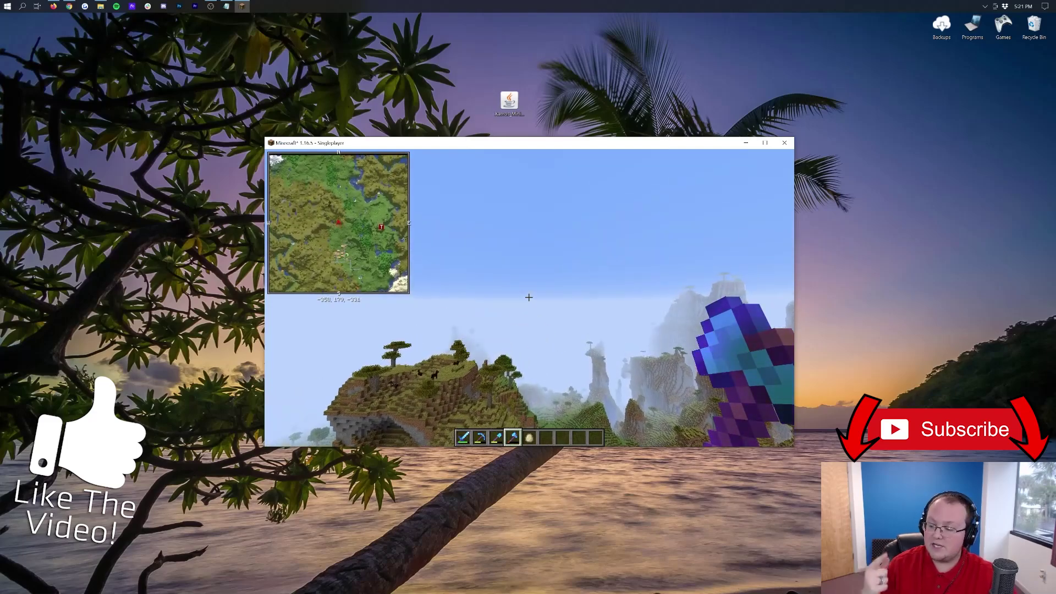
key(w)
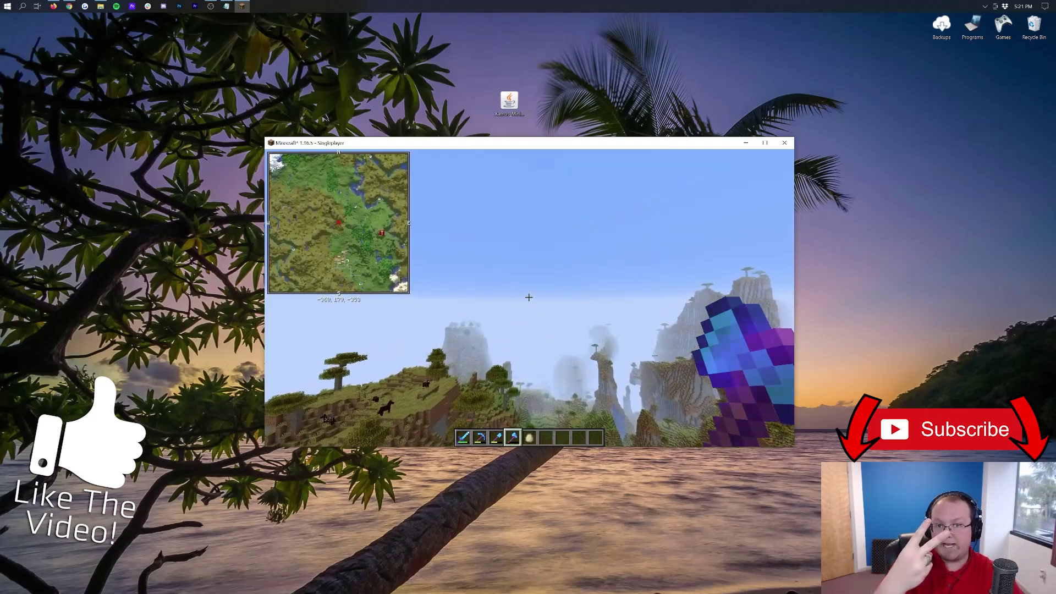